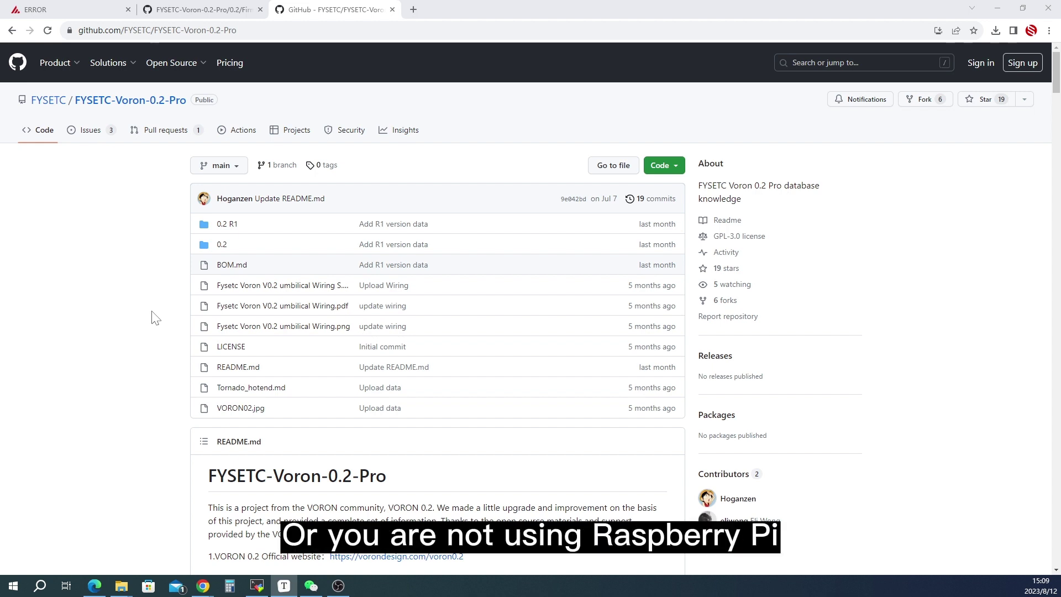
Step: Open the Firmware&OS folder inside the 0.2 folder of the FYSETC-Voron-0.2-Pro repository
{"action": "left_click", "coordinate": [221, 247]}
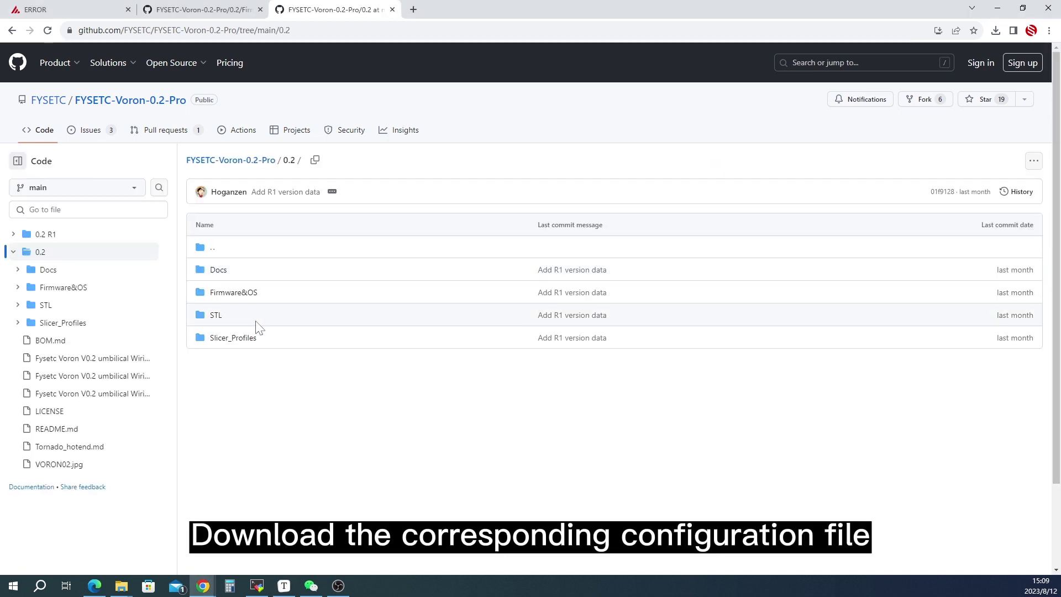
{"action": "left_click", "coordinate": [231, 293]}
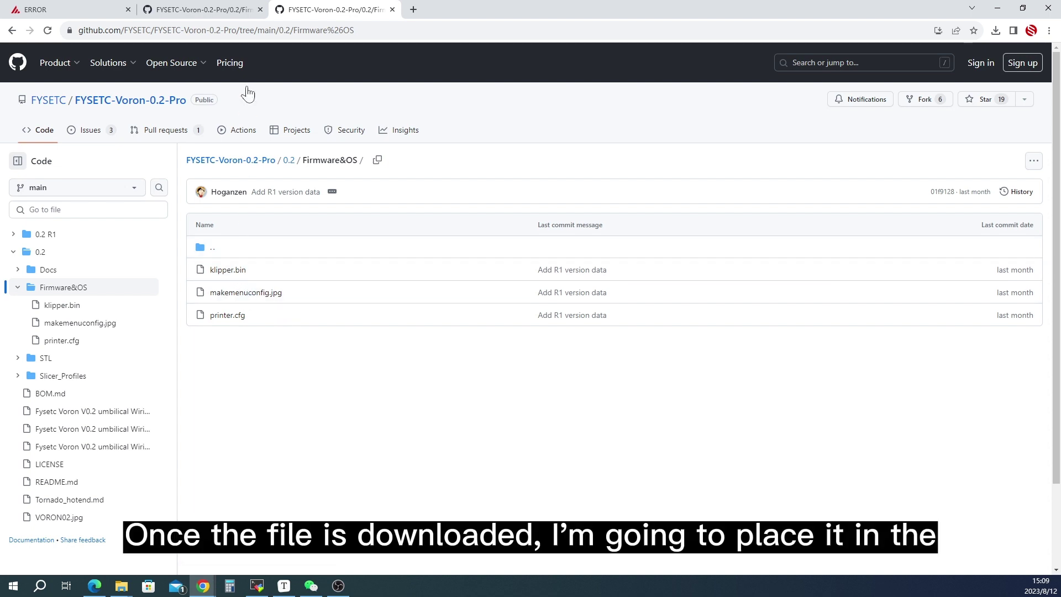
Step: Switch to the Mainsail page, open printer.cfg from the config files, and examine its header comments and [mcu] serial line
{"action": "left_click", "coordinate": [89, 9]}
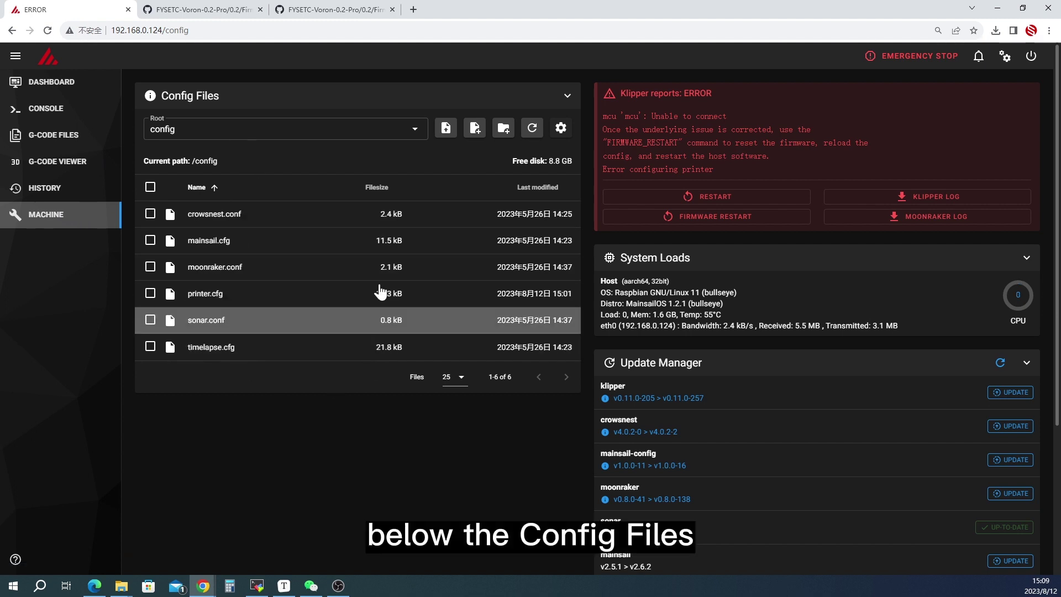
{"action": "left_click", "coordinate": [230, 305]}
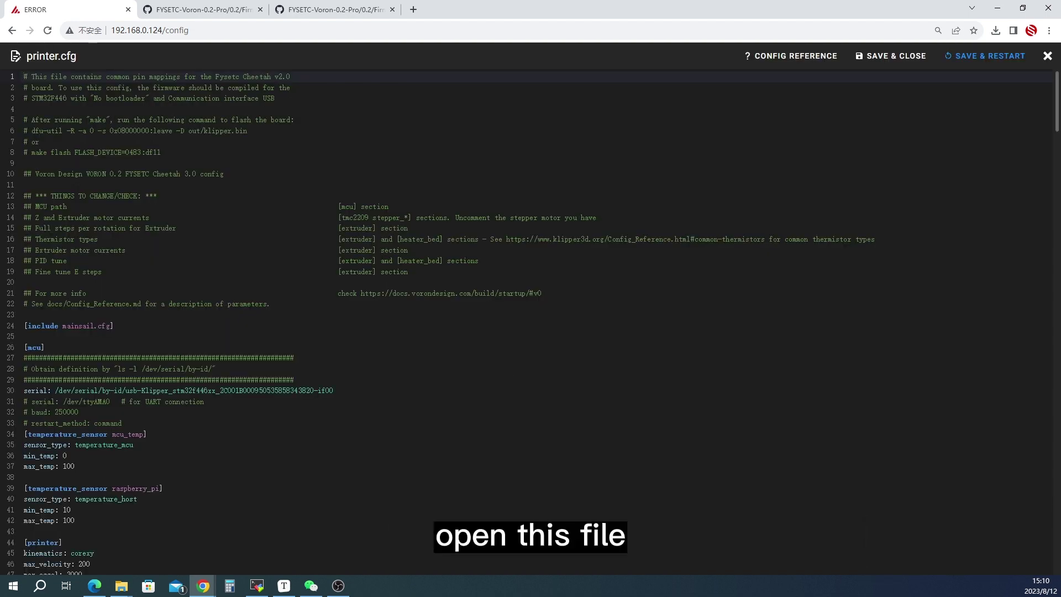
{"action": "scroll", "coordinate": [531, 321], "scroll_direction": "down", "scroll_amount": 1}
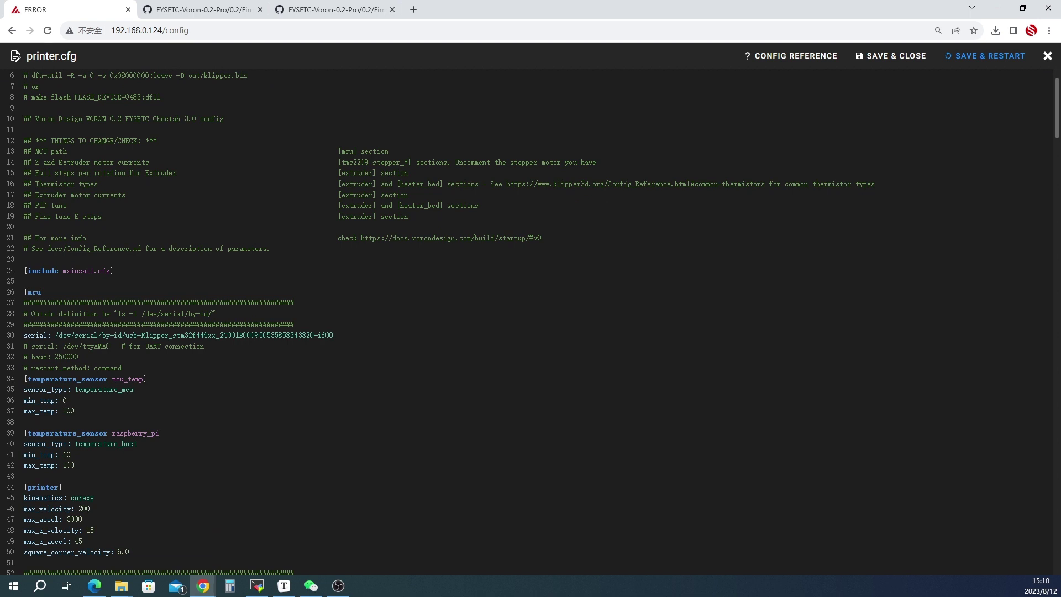
{"action": "left_click", "coordinate": [205, 335]}
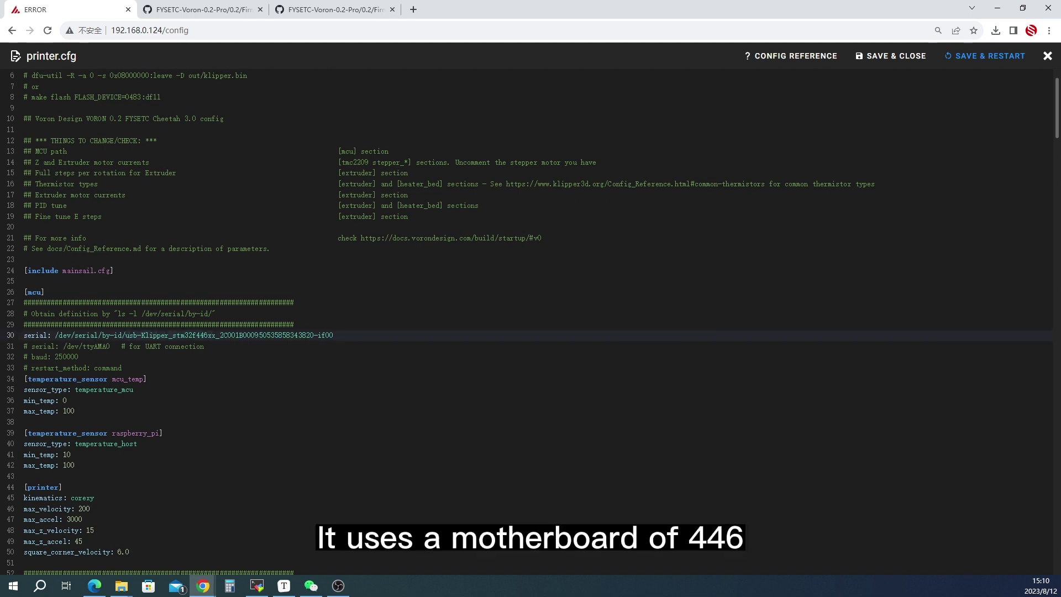
{"action": "left_click", "coordinate": [147, 379]}
{"action": "scroll", "coordinate": [146, 379], "scroll_direction": "up", "scroll_amount": 2}
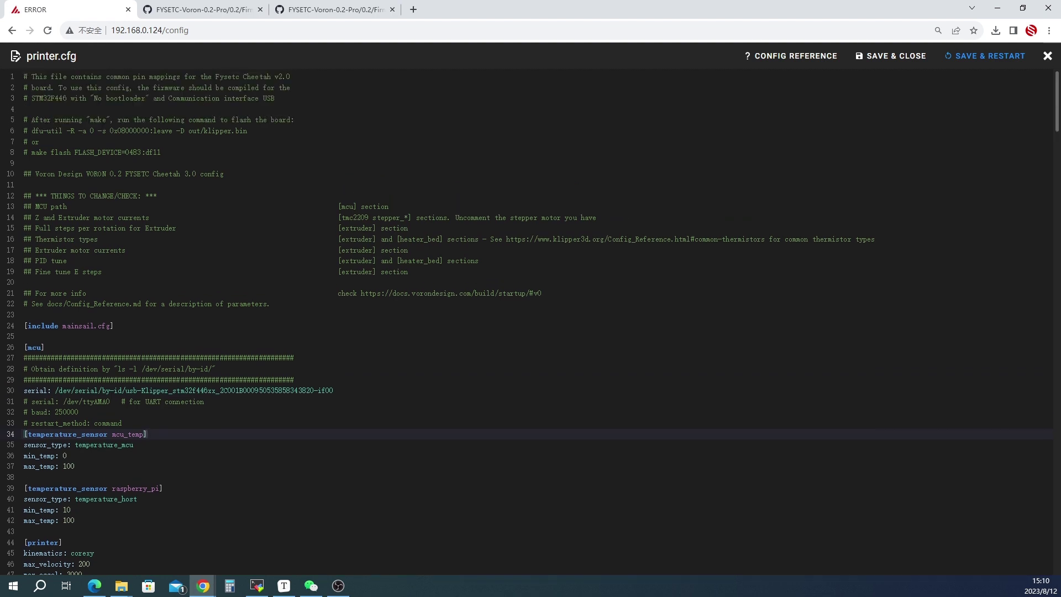
{"action": "left_click", "coordinate": [24, 163]}
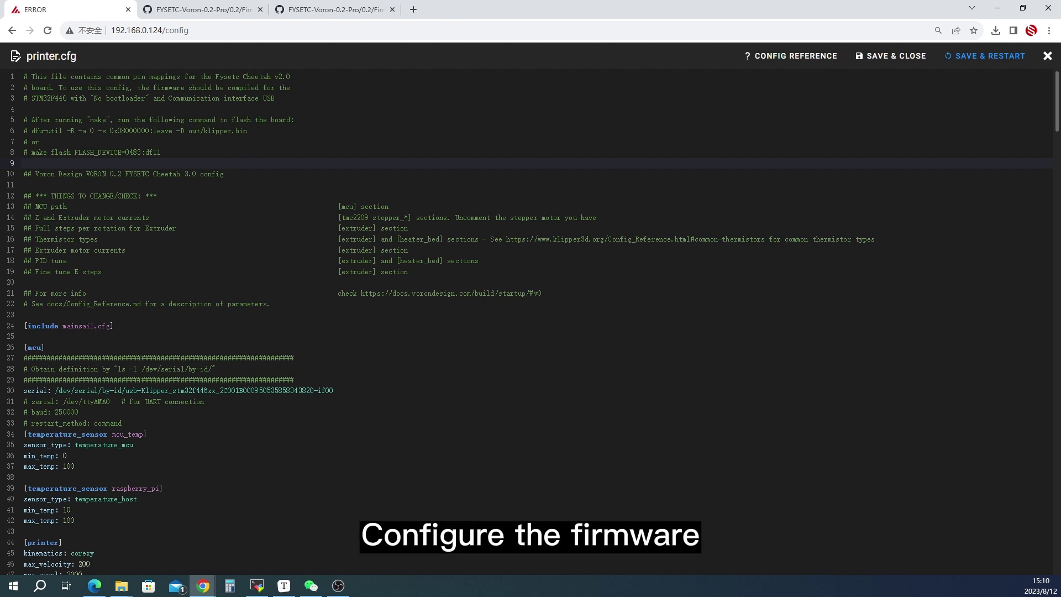
Step: Save and close printer.cfg, and reopen it at the [mcu] section
{"action": "left_click", "coordinate": [902, 58]}
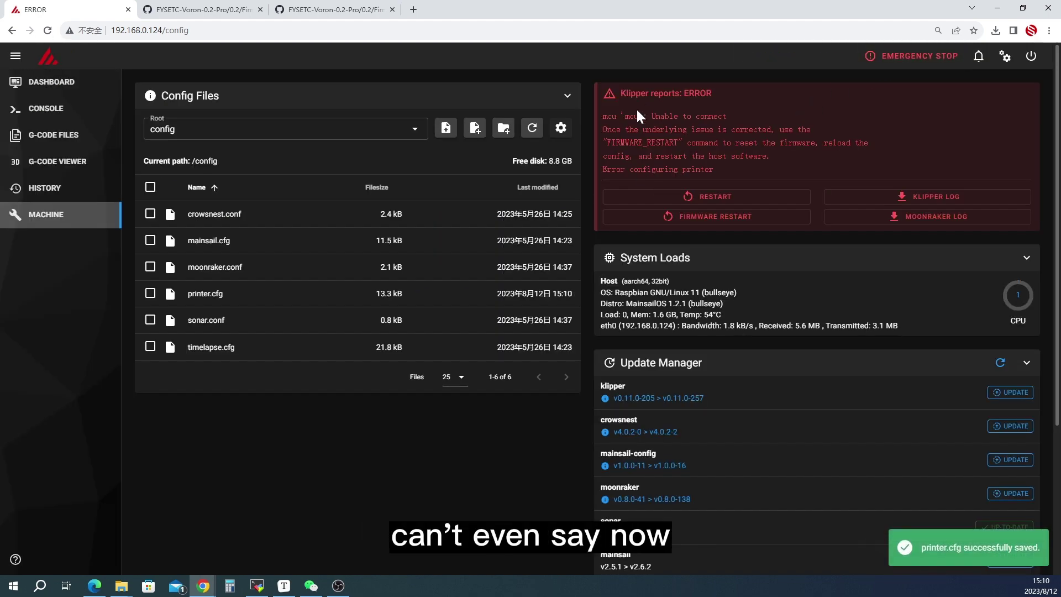
{"action": "left_click", "coordinate": [249, 294]}
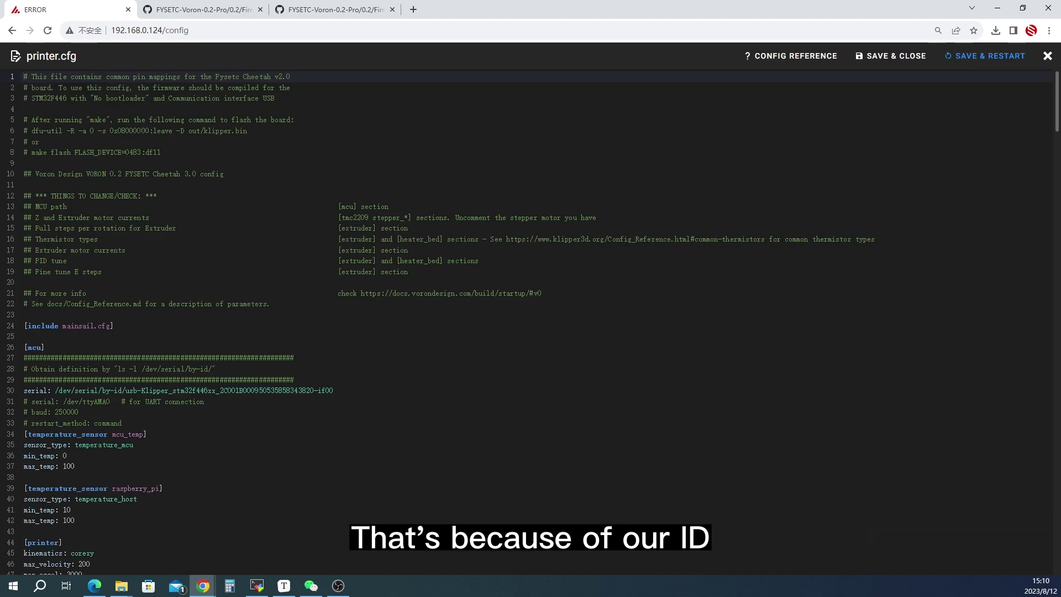
{"action": "scroll", "coordinate": [249, 296], "scroll_direction": "down", "scroll_amount": 2}
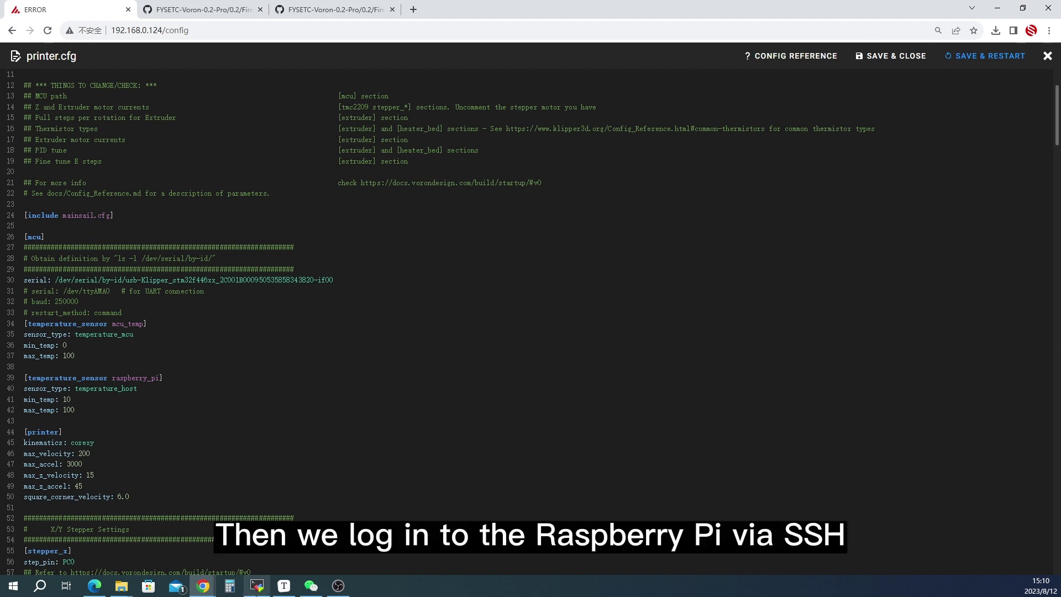
Step: Switch to MobaXterm and log in to the saved SSH session 192.168.0.124 as pi
{"action": "left_click", "coordinate": [257, 585]}
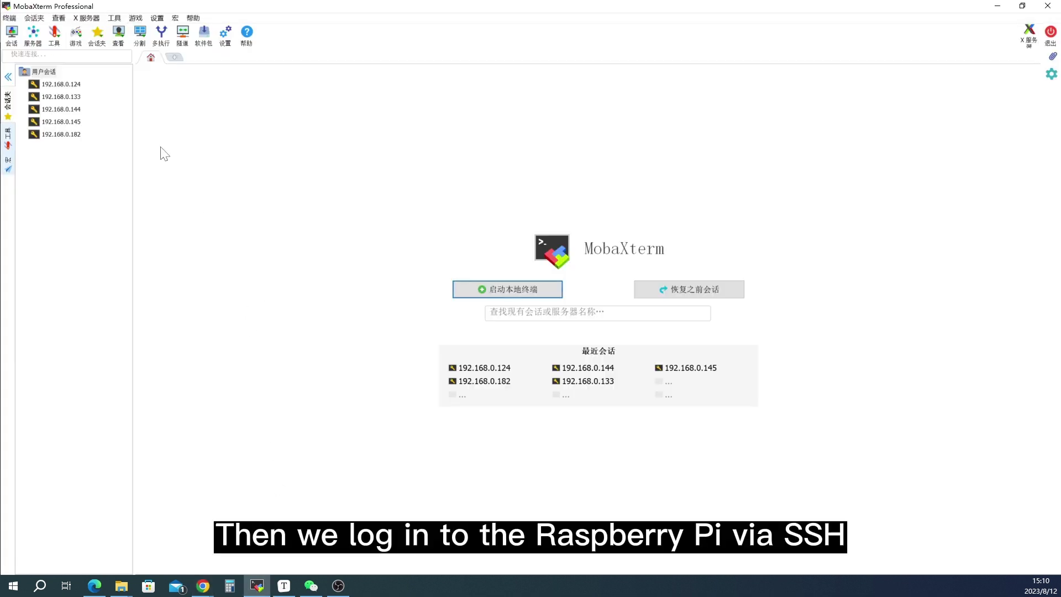
{"action": "double_click", "coordinate": [71, 86]}
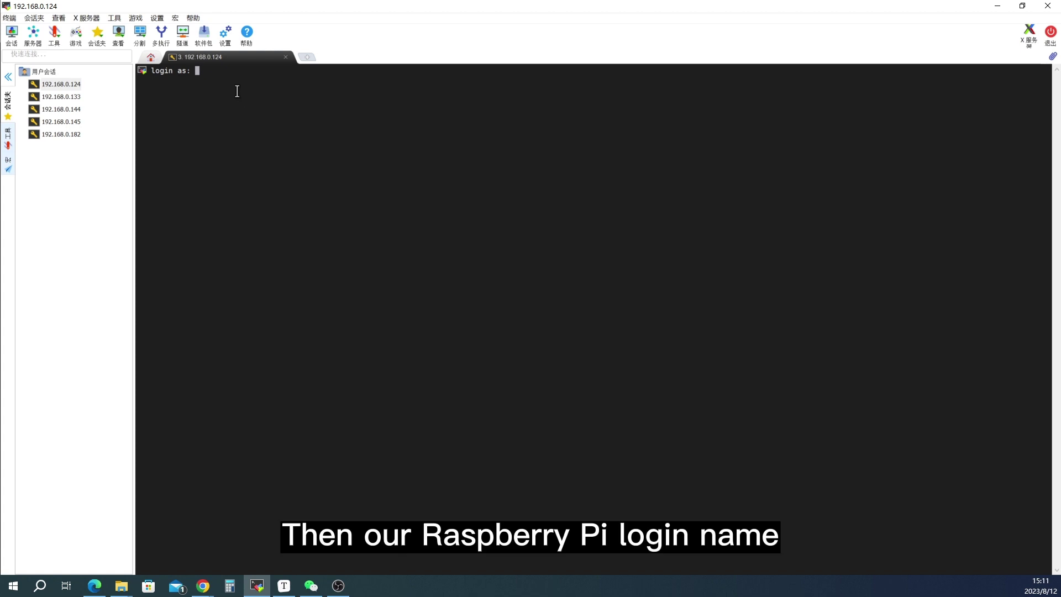
{"action": "type", "text": "pi"}
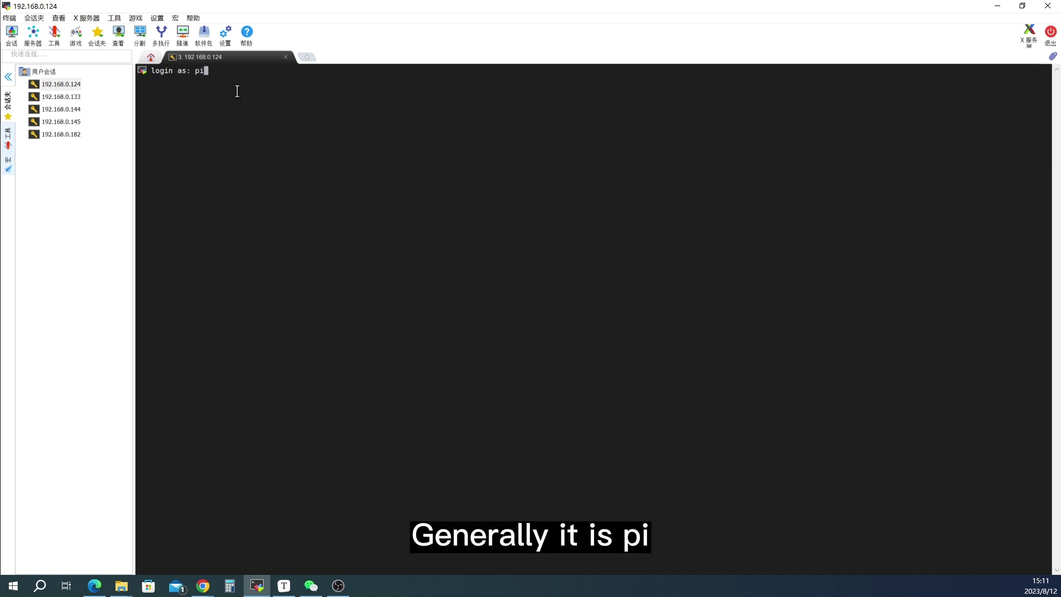
{"action": "key", "text": "Return"}
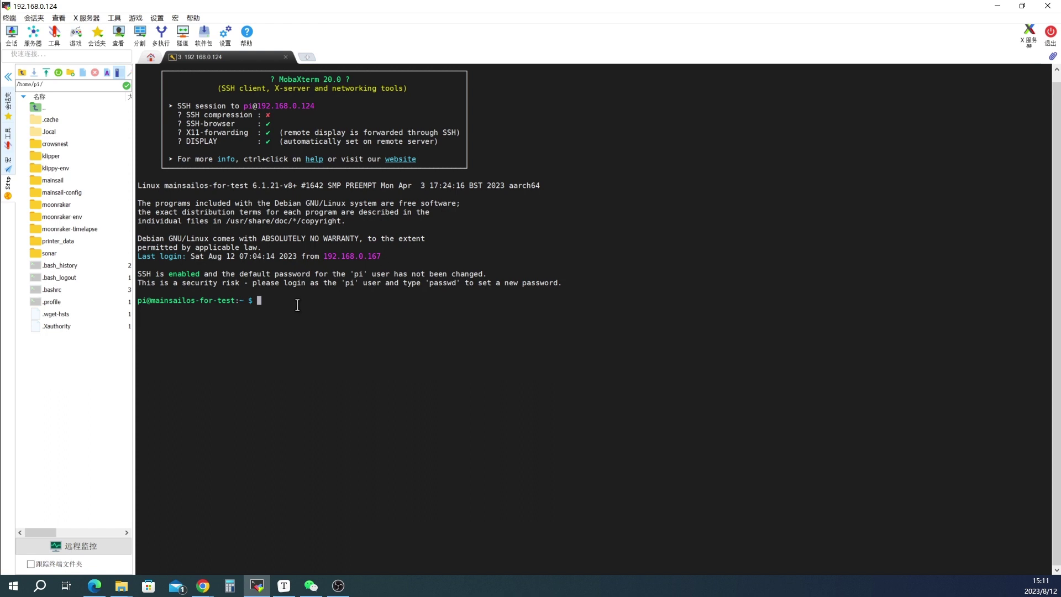
Step: List the connected USB devices with lsusb and their serial IDs with ls /dev/serial/by-id
{"action": "type", "text": "lsusb"}
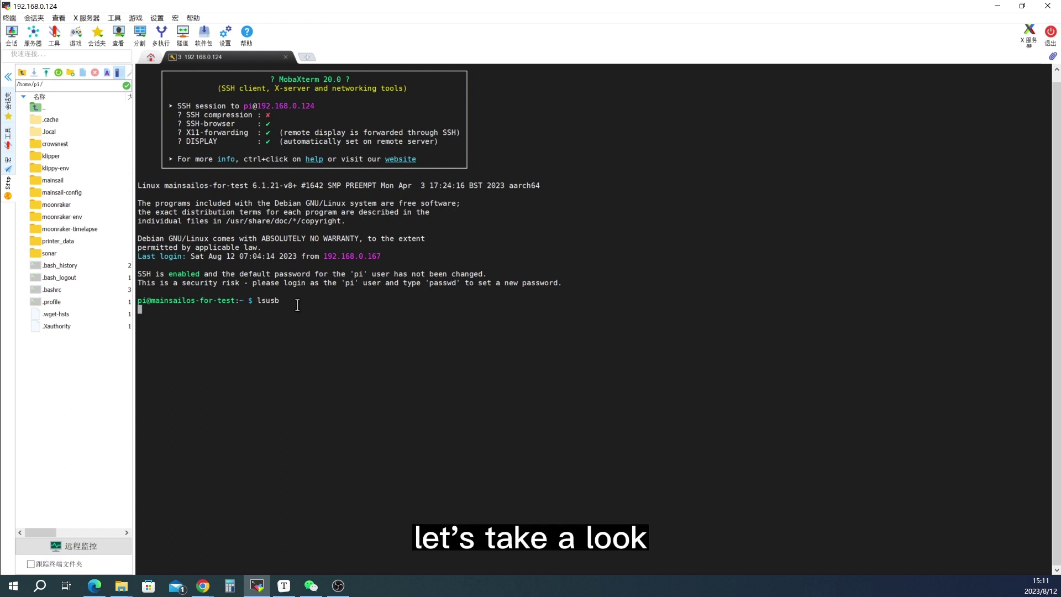
{"action": "key", "text": "Return"}
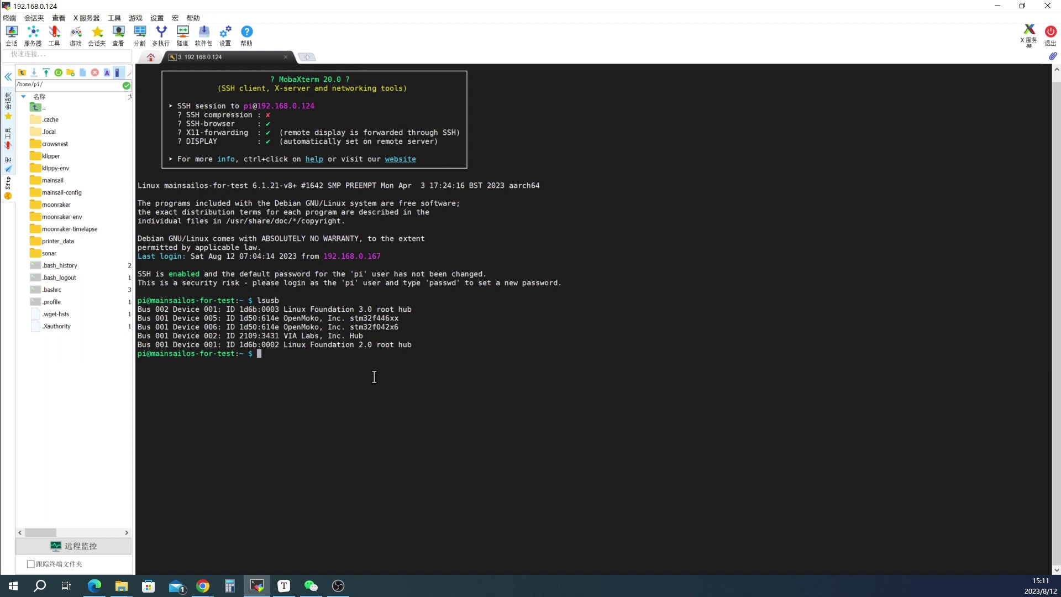
{"action": "type", "text": "ls /dev/serial"}
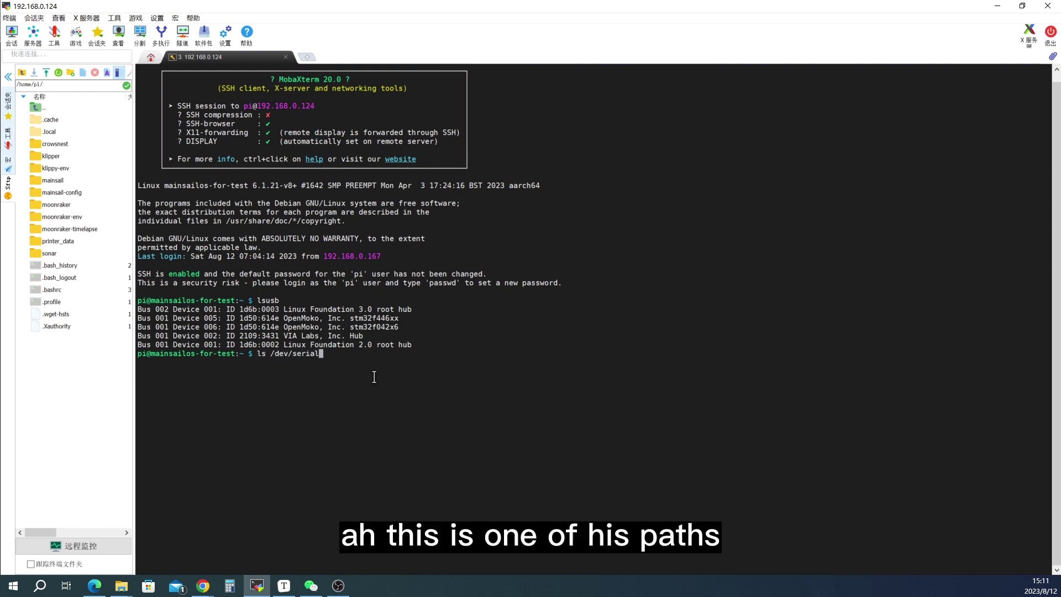
{"action": "type", "text": "/by"}
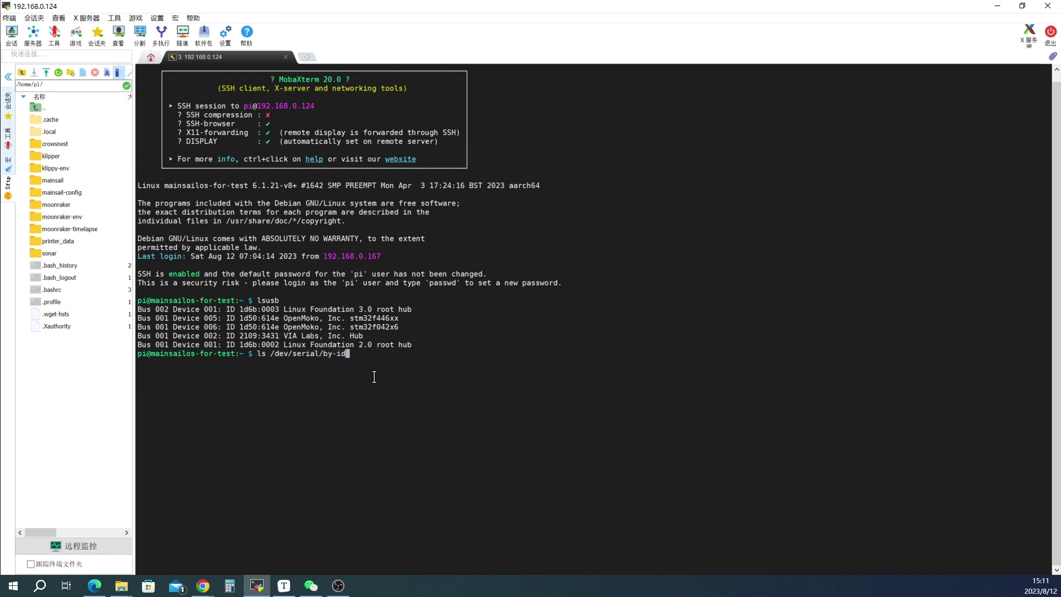
{"action": "type", "text": "-id"}
{"action": "key", "text": "Return"}
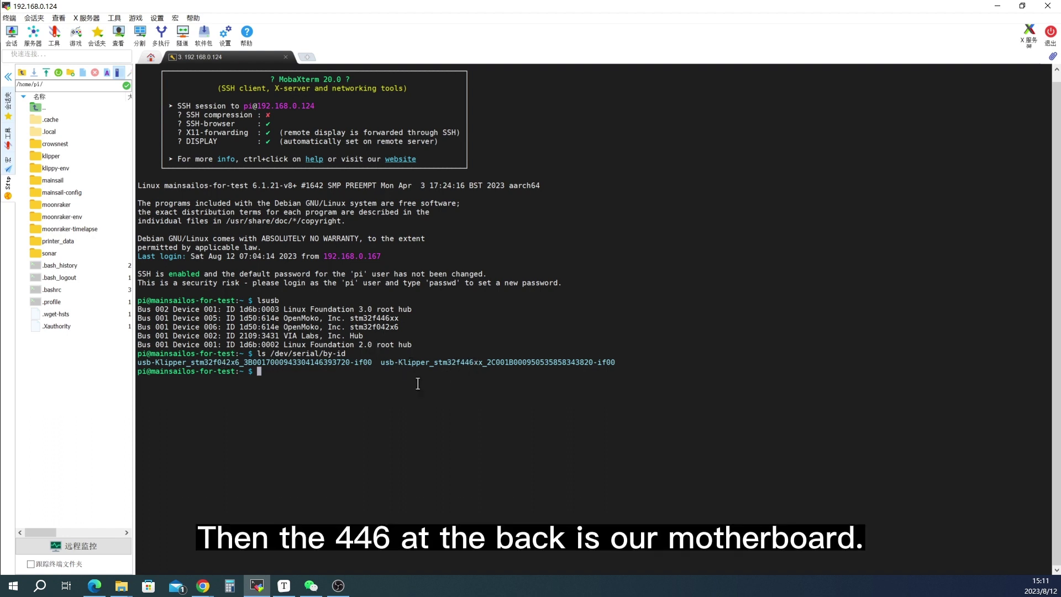
Step: Copy the motherboard's usb-Klipper_stm32f446xx serial ID from the terminal output
{"action": "left_click_drag", "start_coordinate": [382, 364], "coordinate": [617, 364]}
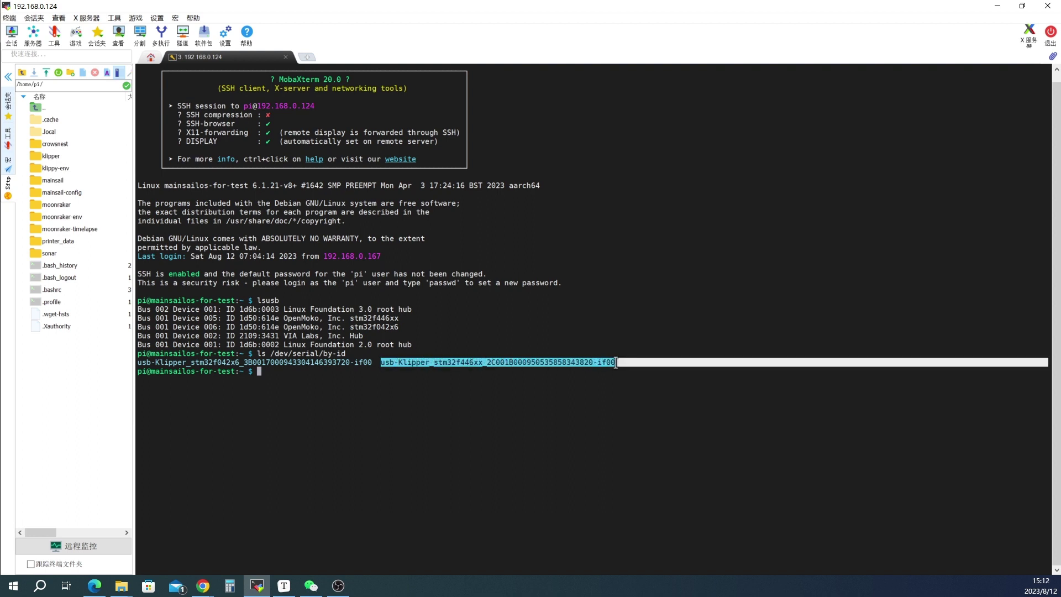
{"action": "key", "text": "ctrl+c"}
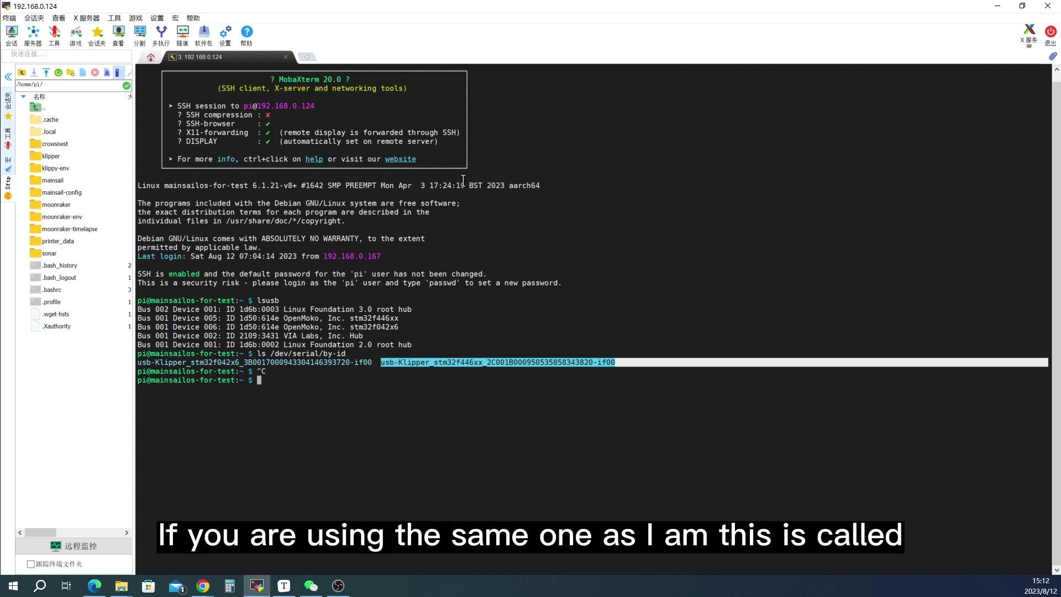
{"action": "left_click", "coordinate": [427, 382]}
{"action": "left_click_drag", "start_coordinate": [381, 362], "coordinate": [618, 362]}
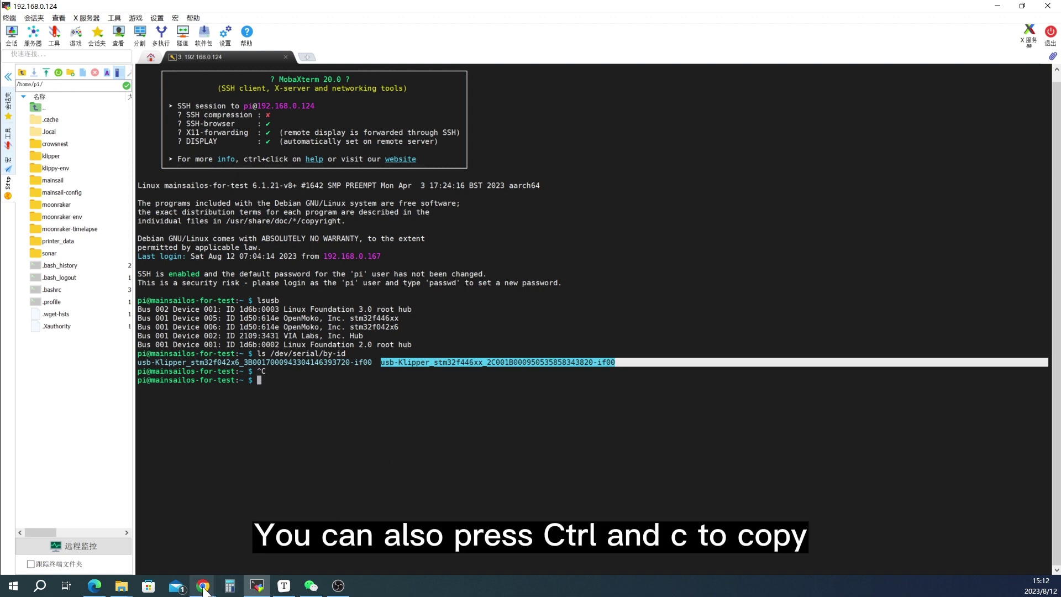
Step: Return to printer.cfg in Chrome and check the [mcu] serial line against the motherboard's stm32f446xx ID
{"action": "mouse_move", "coordinate": [203, 586]}
{"action": "left_click", "coordinate": [251, 540]}
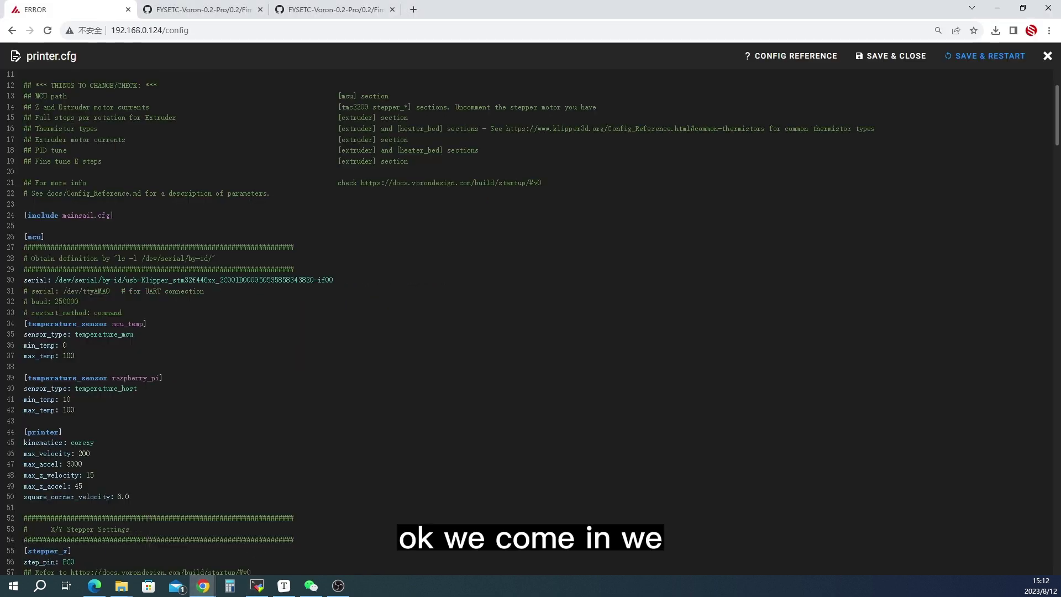
{"action": "left_click", "coordinate": [333, 280]}
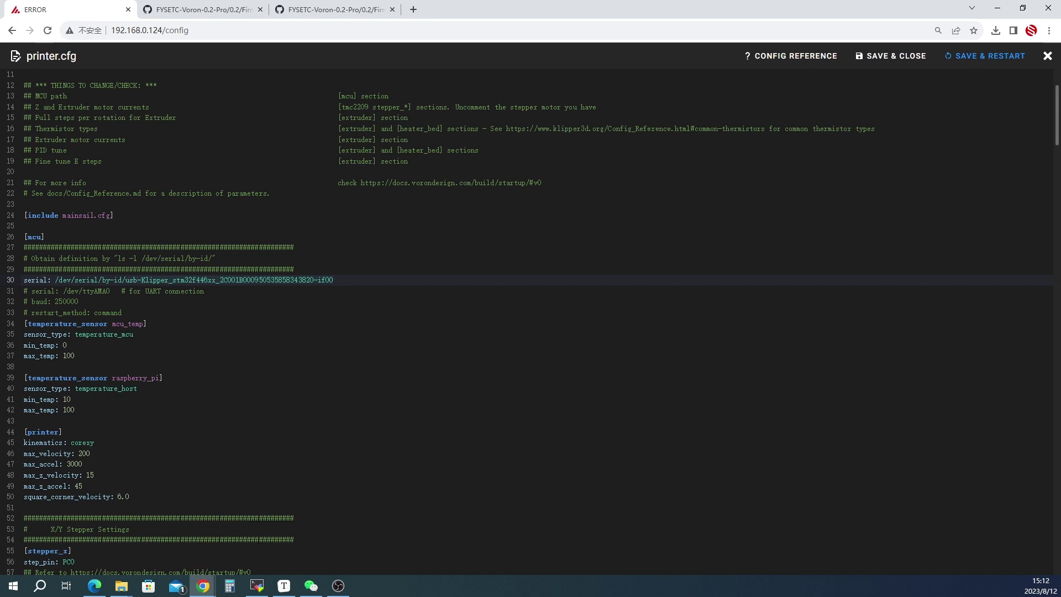
{"action": "key", "text": "Return"}
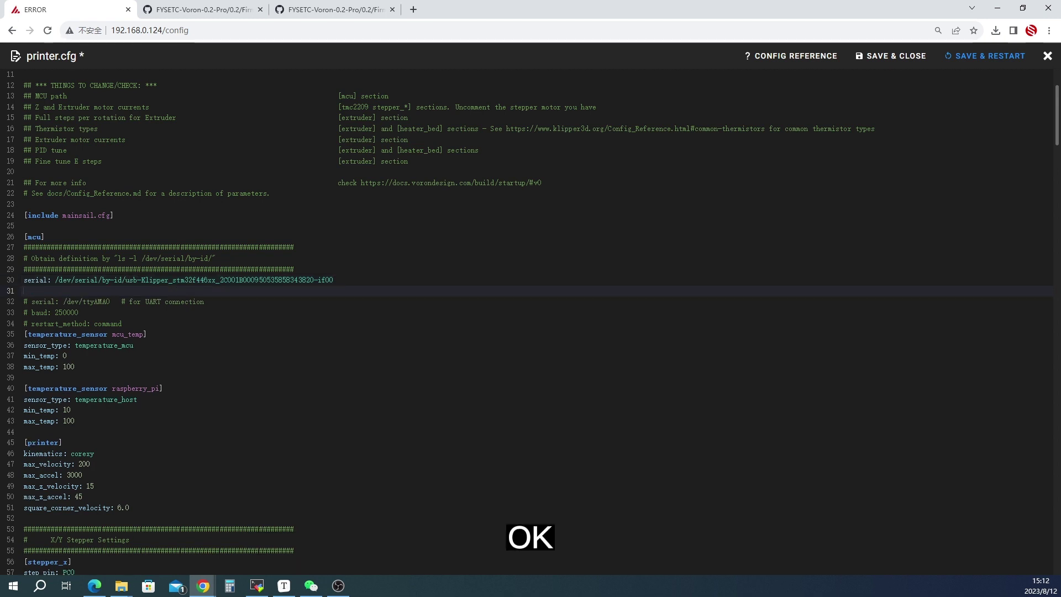
{"action": "key", "text": "BackSpace"}
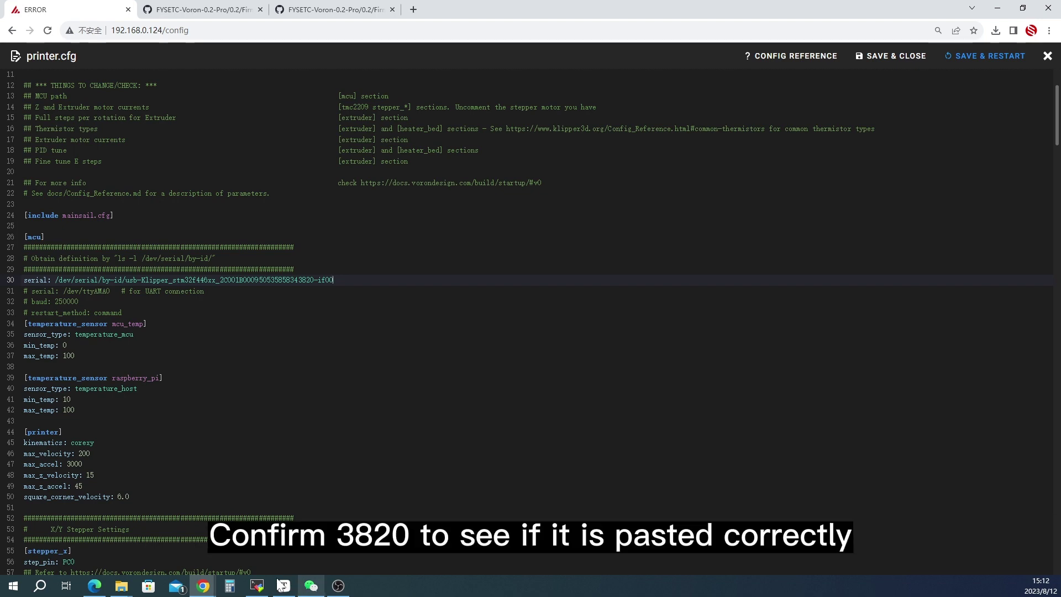
Step: Switch back to MobaXterm and copy the display's usb-Klipper_stm32f042x6 serial ID from the terminal output
{"action": "left_click", "coordinate": [257, 586]}
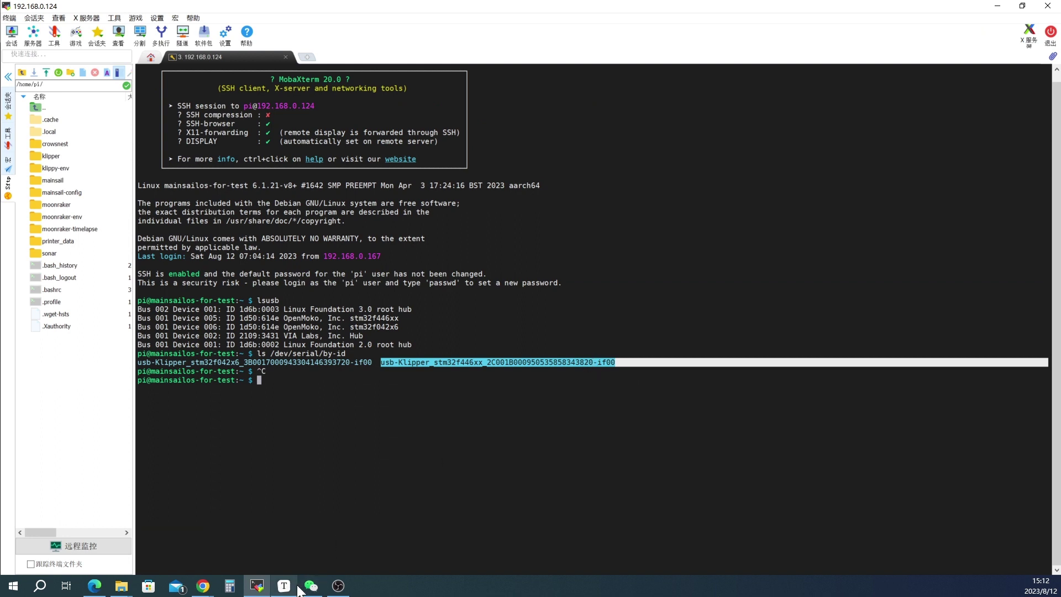
{"action": "left_click", "coordinate": [354, 365]}
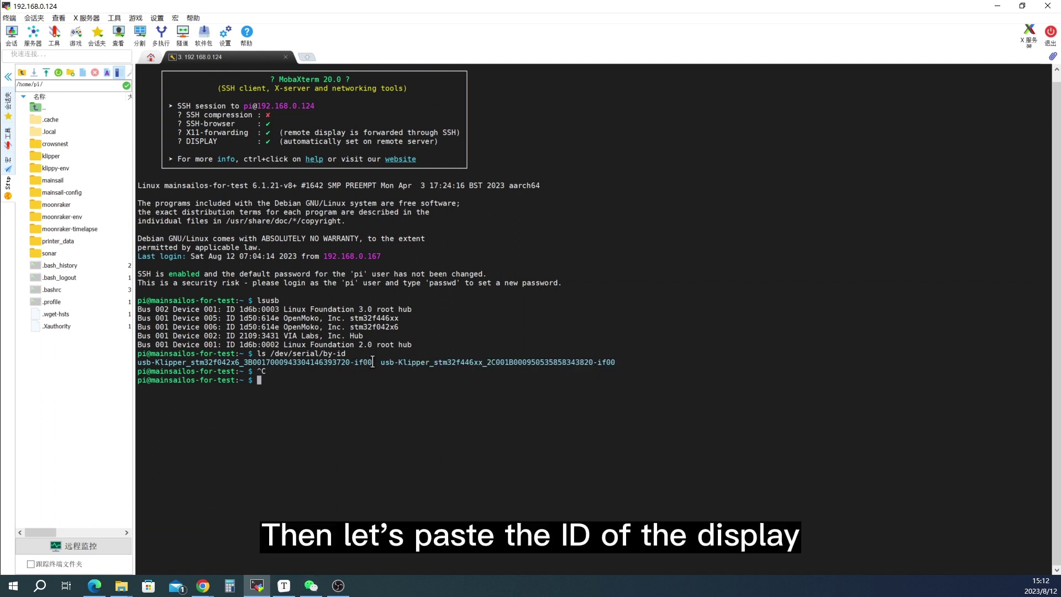
{"action": "left_click_drag", "start_coordinate": [376, 363], "coordinate": [139, 363]}
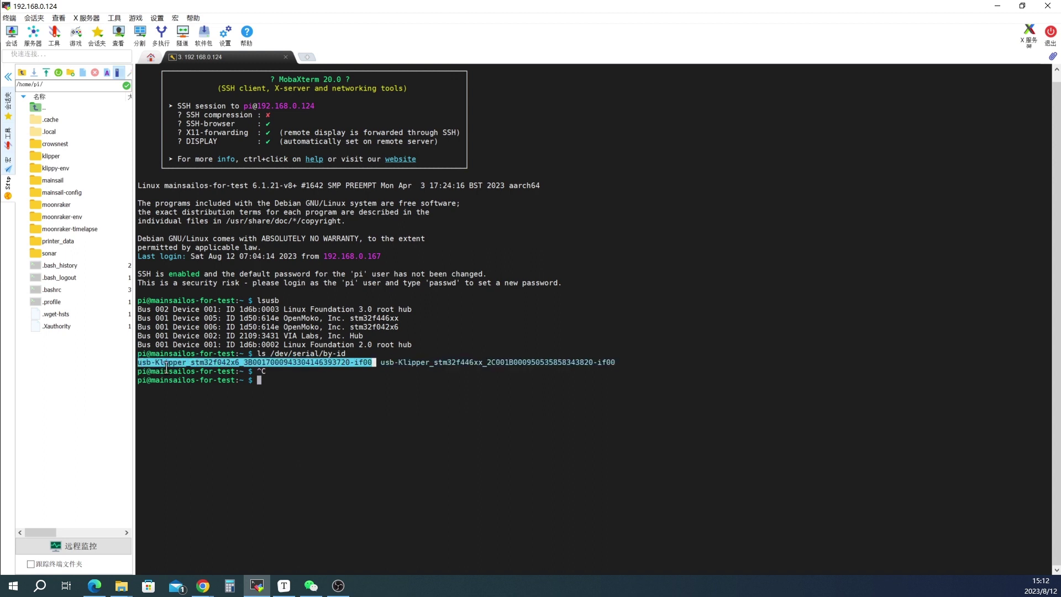
{"action": "key", "text": "ctrl+c"}
Step: Return to printer.cfg in Chrome and replace the [mcu display] serial with the copied usb-Klipper_stm32f042x6 ID
{"action": "left_click", "coordinate": [204, 587]}
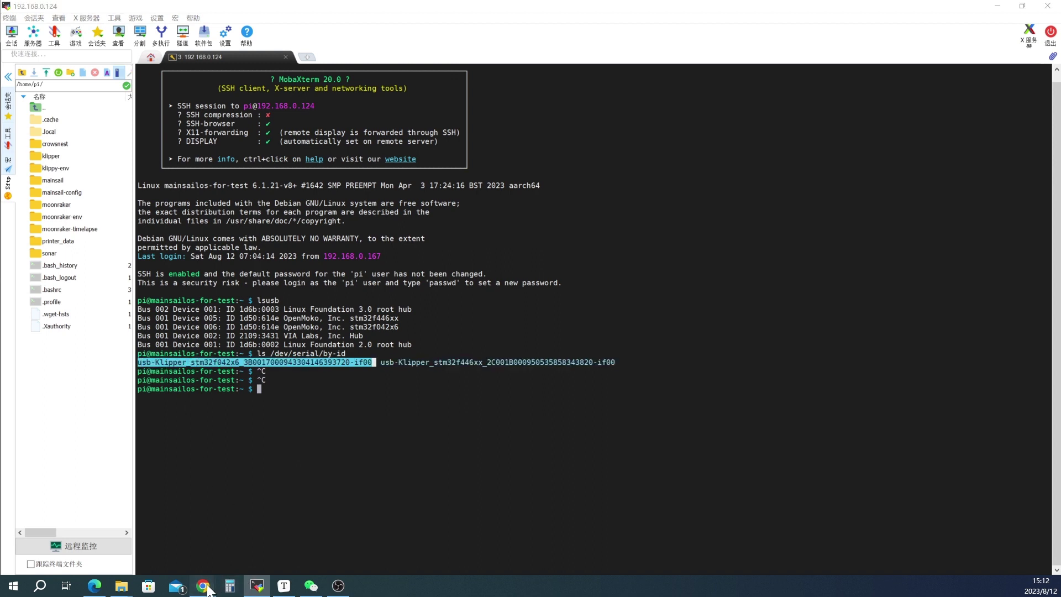
{"action": "left_click", "coordinate": [244, 513]}
{"action": "scroll", "coordinate": [531, 321], "scroll_direction": "down", "scroll_amount": 3}
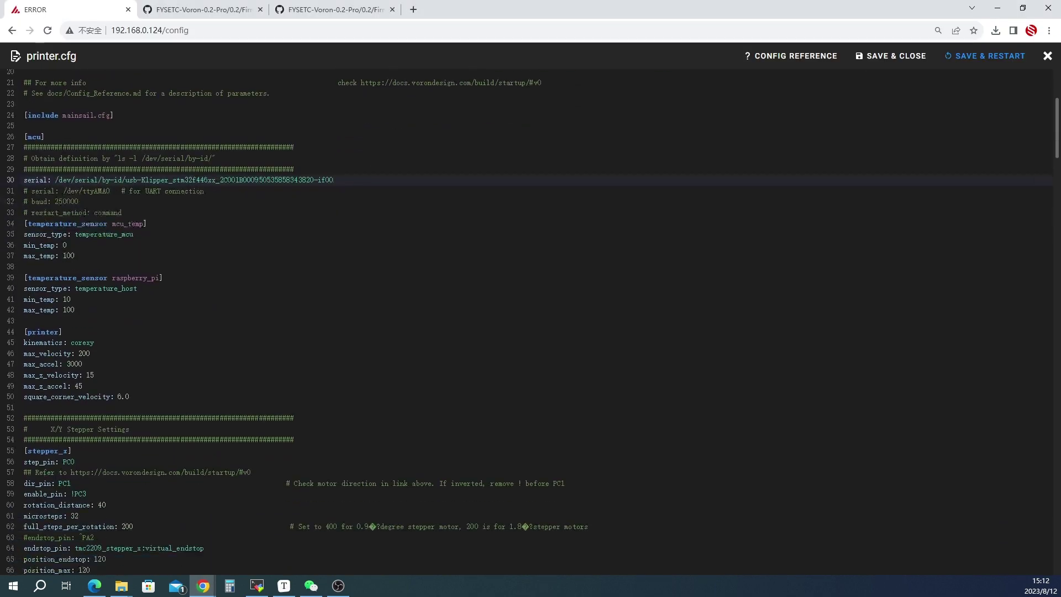
{"action": "scroll", "coordinate": [530, 321], "scroll_direction": "down", "scroll_amount": 8}
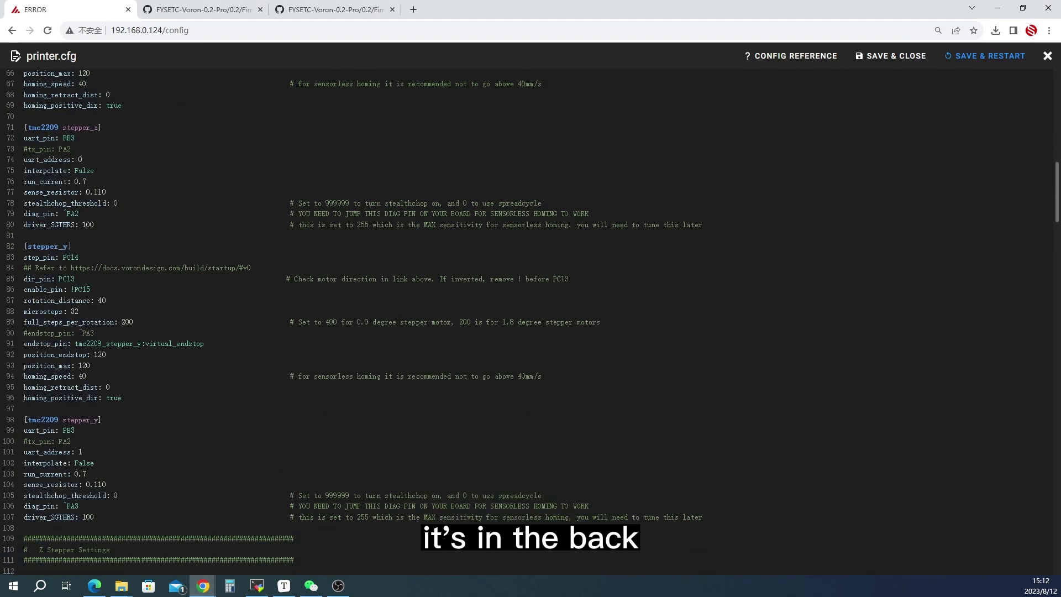
{"action": "scroll", "coordinate": [531, 320], "scroll_direction": "down", "scroll_amount": 20}
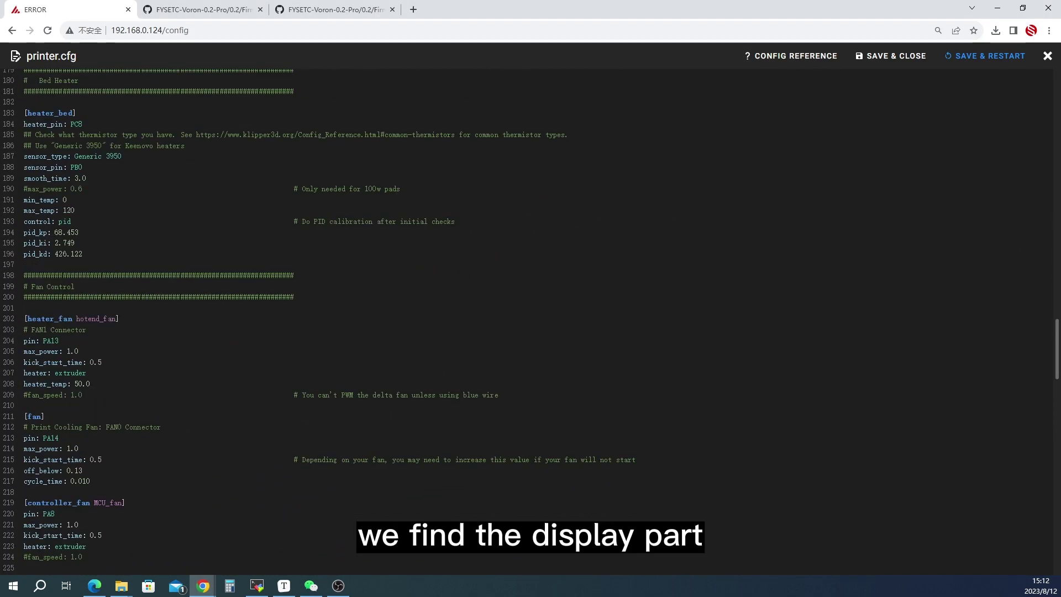
{"action": "scroll", "coordinate": [531, 321], "scroll_direction": "down", "scroll_amount": 10}
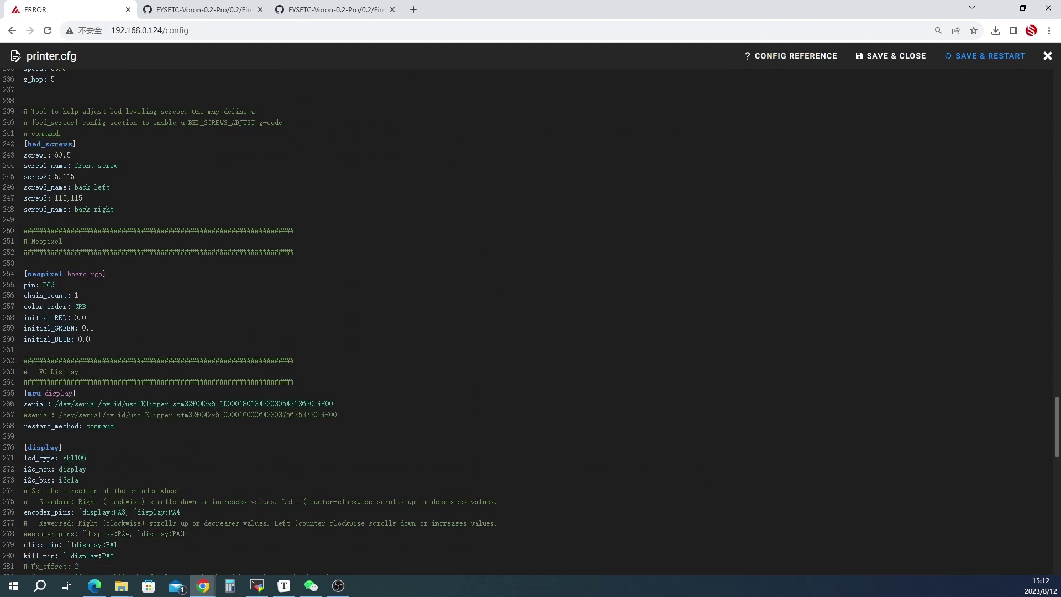
{"action": "scroll", "coordinate": [531, 321], "scroll_direction": "down", "scroll_amount": 4}
{"action": "scroll", "coordinate": [531, 321], "scroll_direction": "up", "scroll_amount": 2}
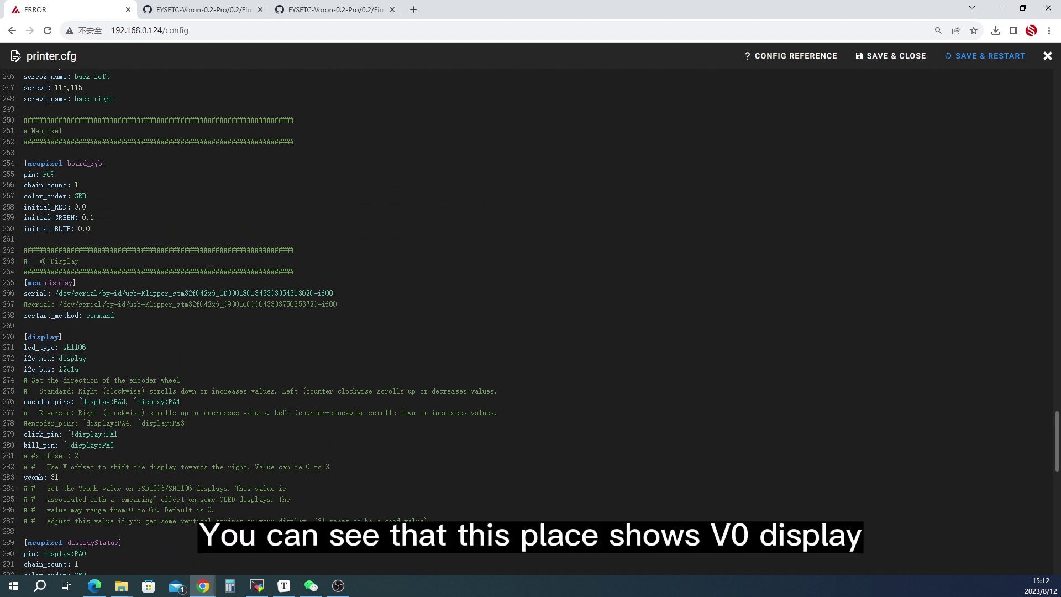
{"action": "left_click", "coordinate": [165, 293]}
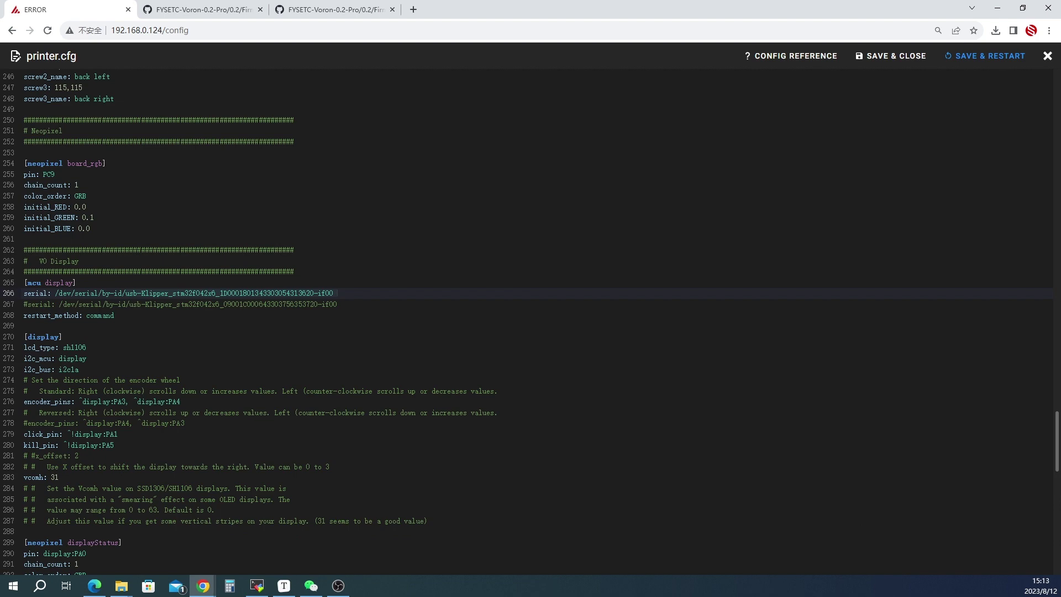
{"action": "key", "text": "ctrl+v"}
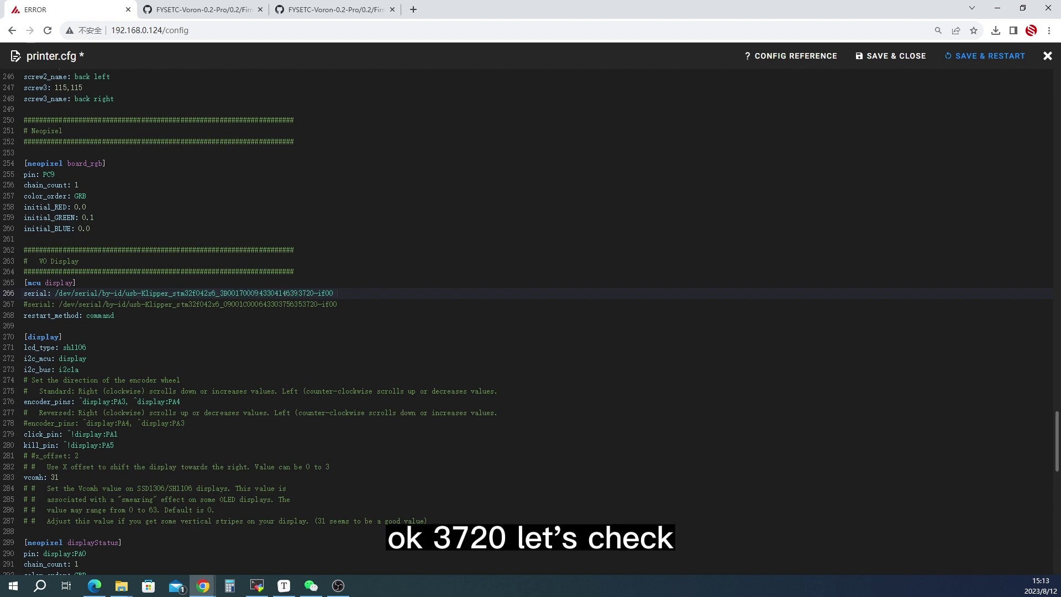
Step: Check the display serial in printer.cfg against the MobaXterm output, and save the file with a firmware restart
{"action": "left_click", "coordinate": [257, 586]}
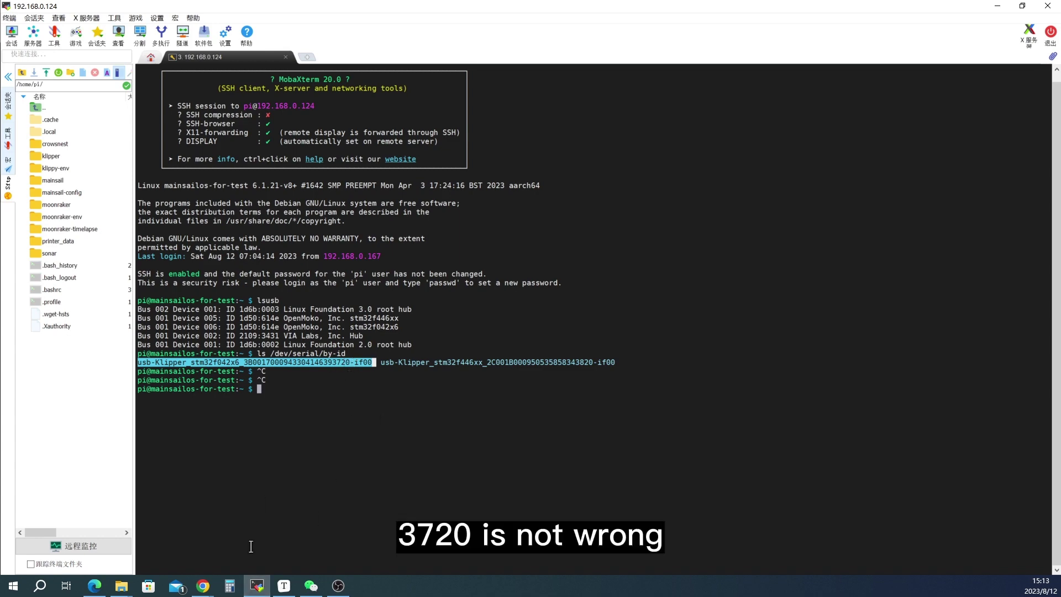
{"action": "mouse_move", "coordinate": [203, 586]}
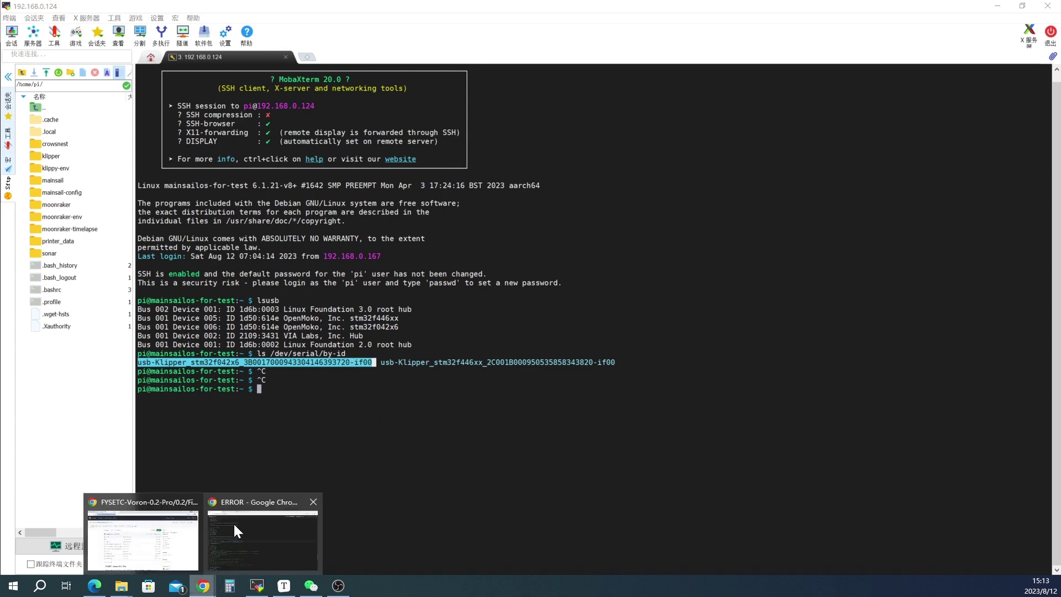
{"action": "left_click", "coordinate": [236, 530]}
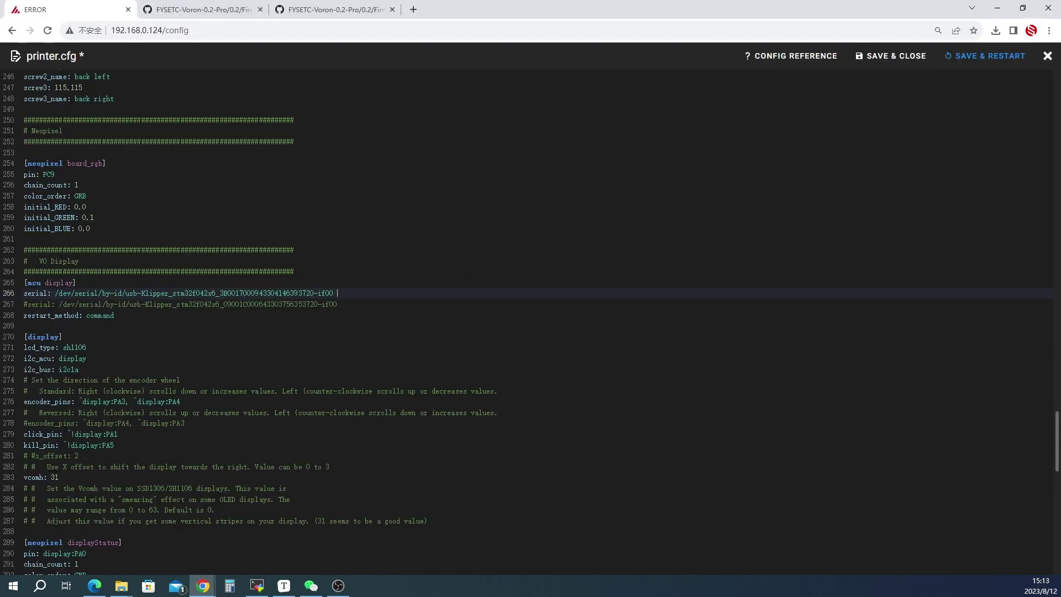
{"action": "left_click", "coordinate": [975, 57]}
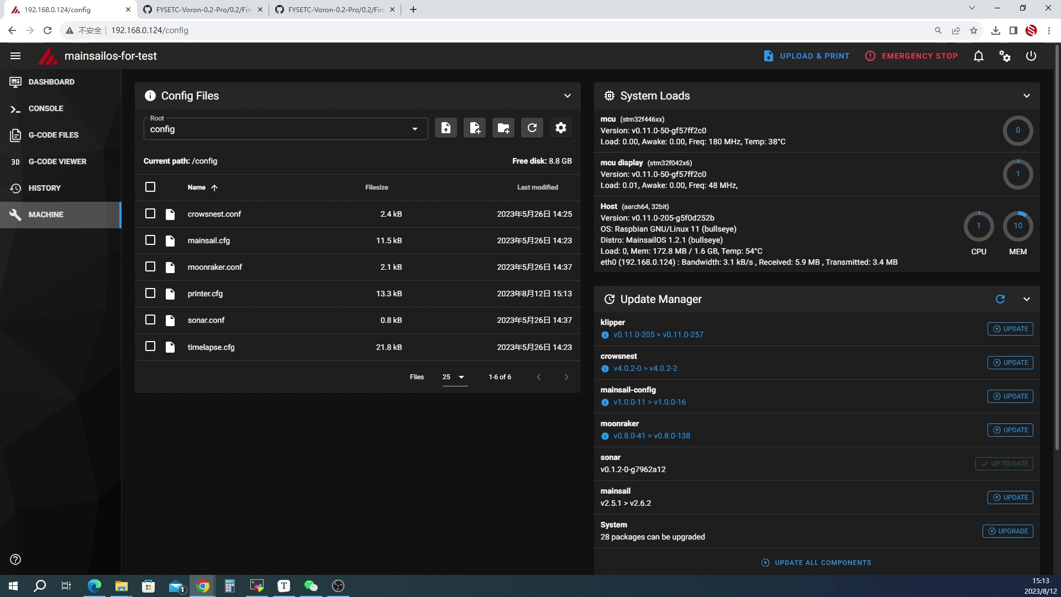
Step: Open the Mainsail dashboard and home all toolhead axes
{"action": "left_click", "coordinate": [81, 93]}
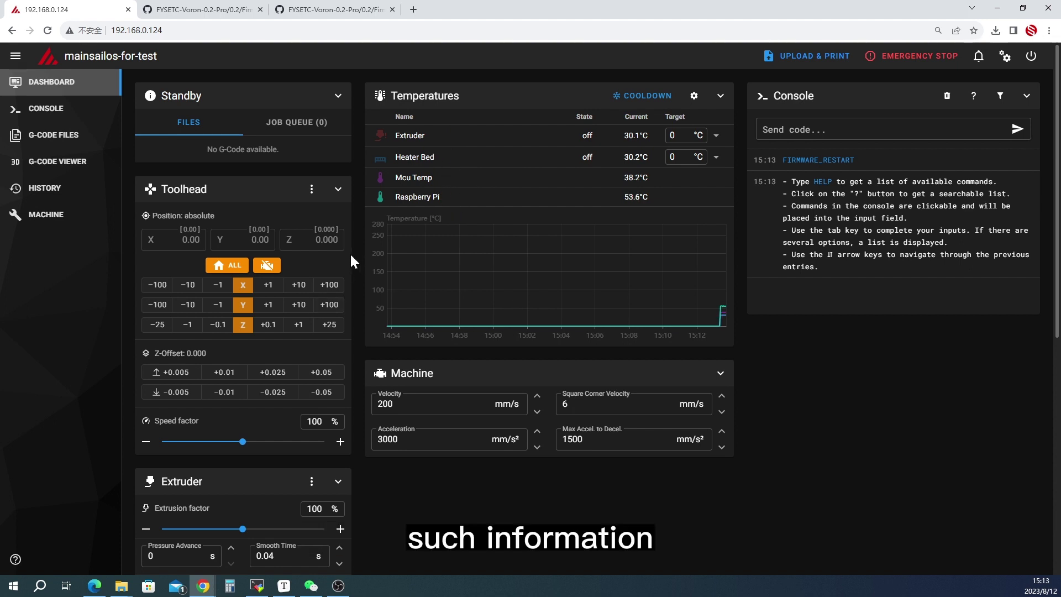
{"action": "scroll", "coordinate": [362, 252], "scroll_direction": "down", "scroll_amount": 1}
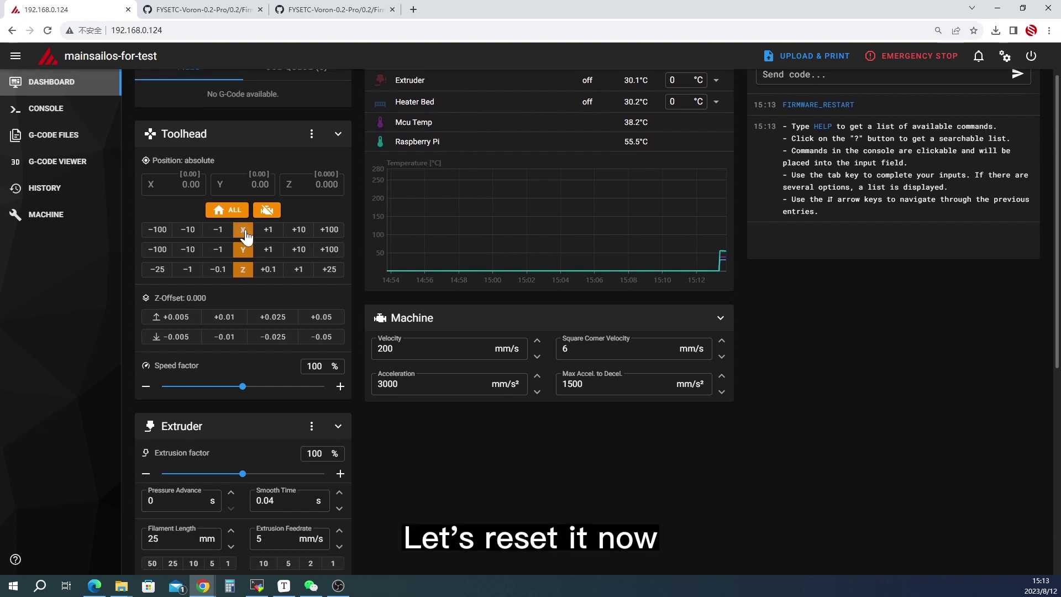
{"action": "left_click", "coordinate": [237, 210]}
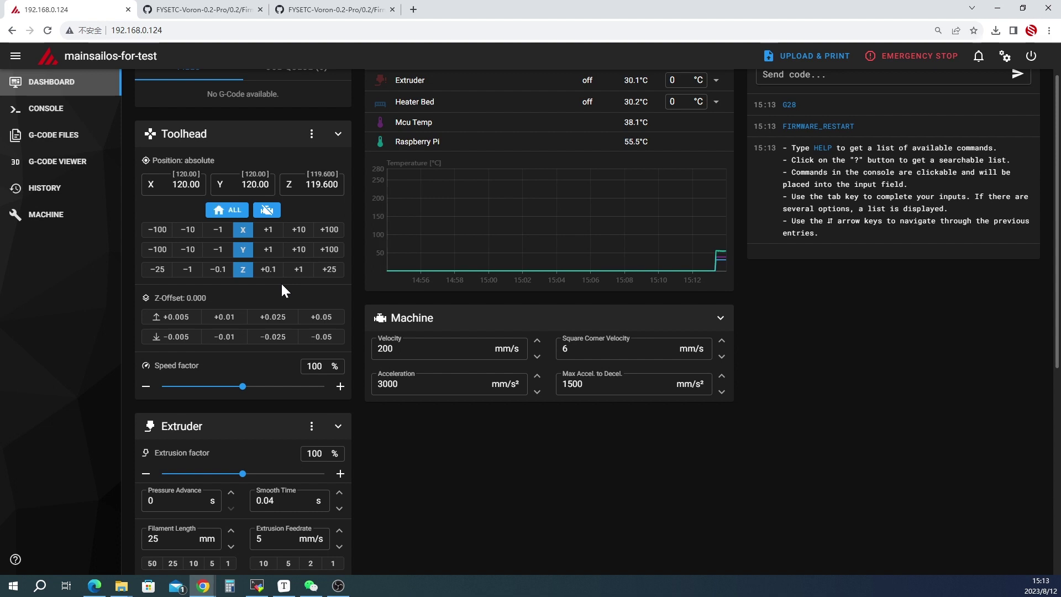
Step: Look over the dashboard's toolhead, extruder, macro and fan controls, including the extrusion feedrate
{"action": "scroll", "coordinate": [282, 285], "scroll_direction": "up", "scroll_amount": 1}
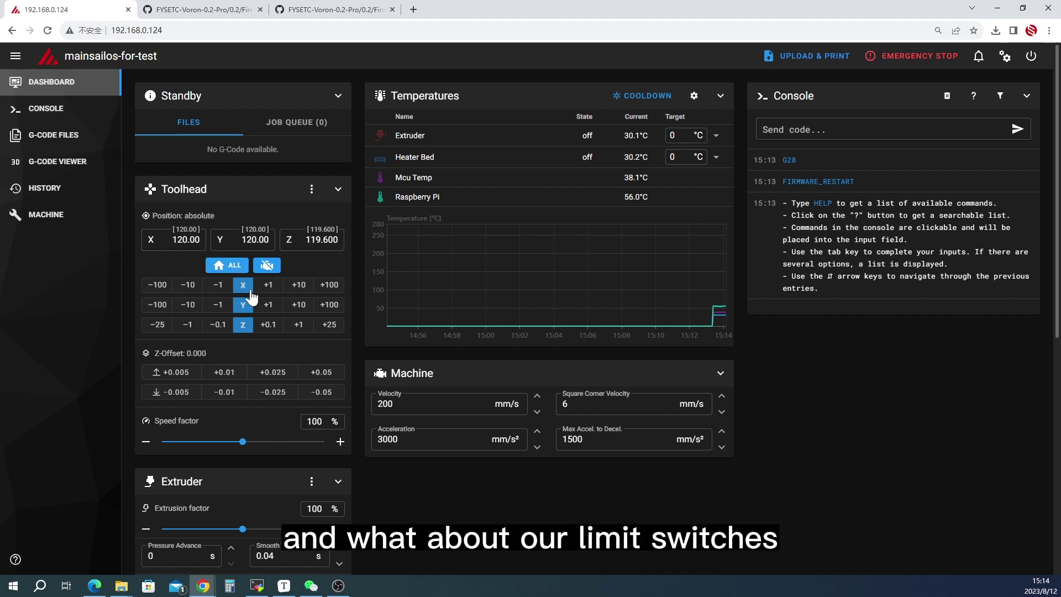
{"action": "scroll", "coordinate": [251, 323], "scroll_direction": "down", "scroll_amount": 7}
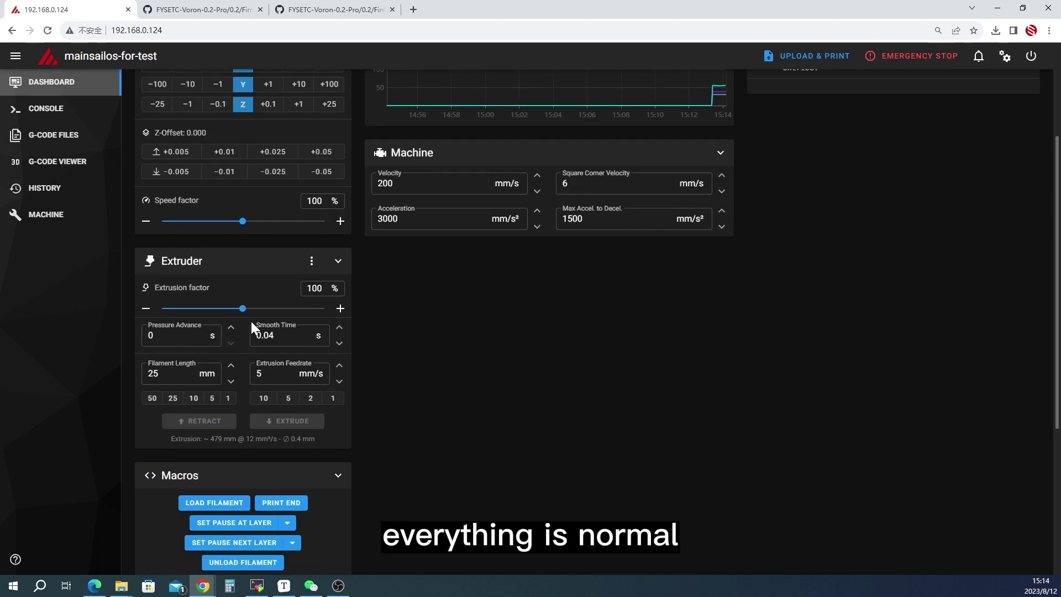
{"action": "scroll", "coordinate": [250, 320], "scroll_direction": "down", "scroll_amount": 1}
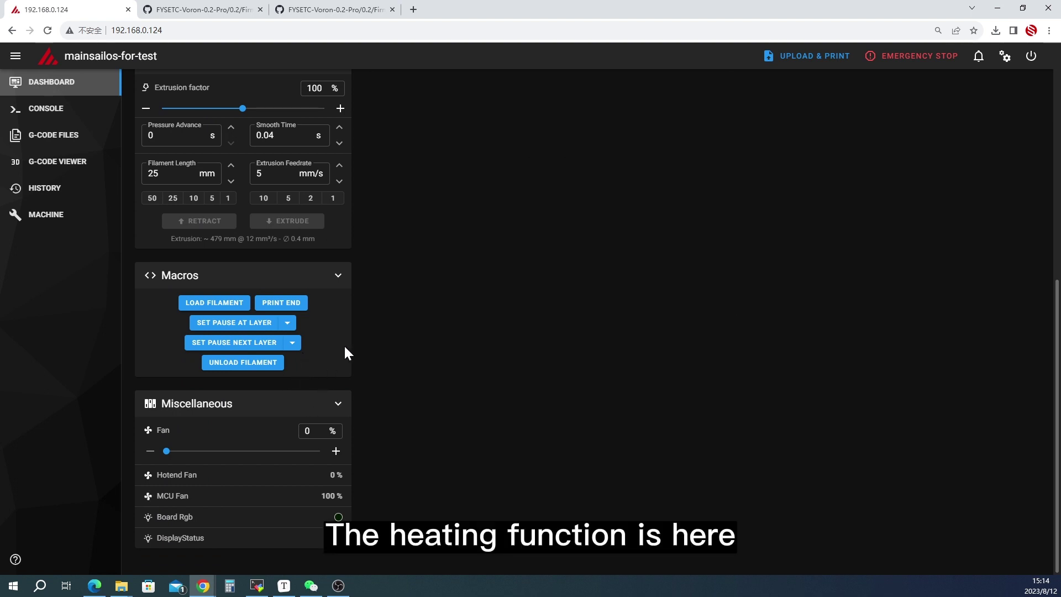
{"action": "scroll", "coordinate": [347, 339], "scroll_direction": "up", "scroll_amount": 2}
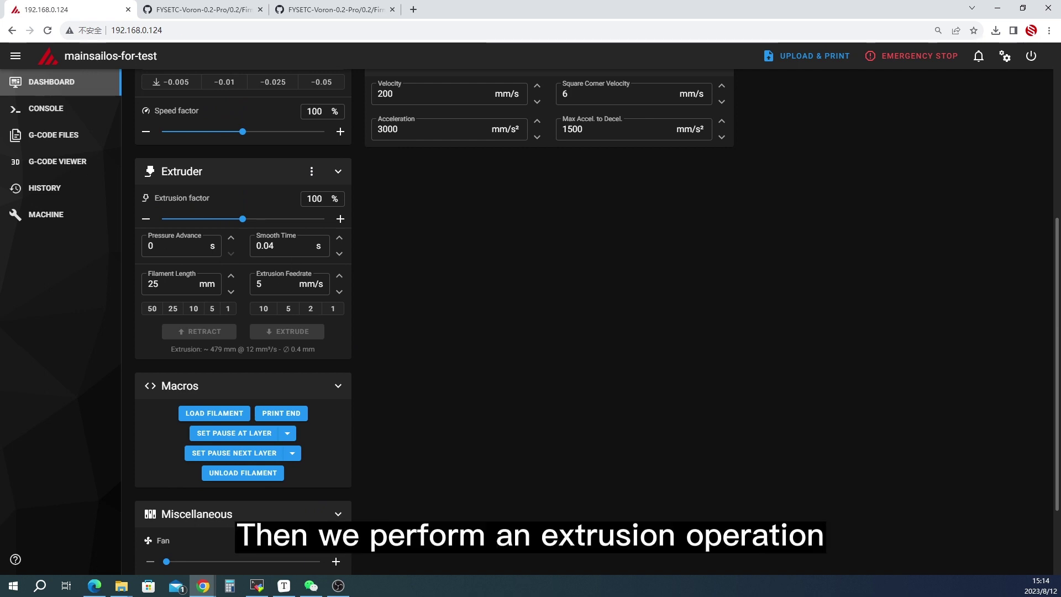
{"action": "double_click", "coordinate": [258, 284]}
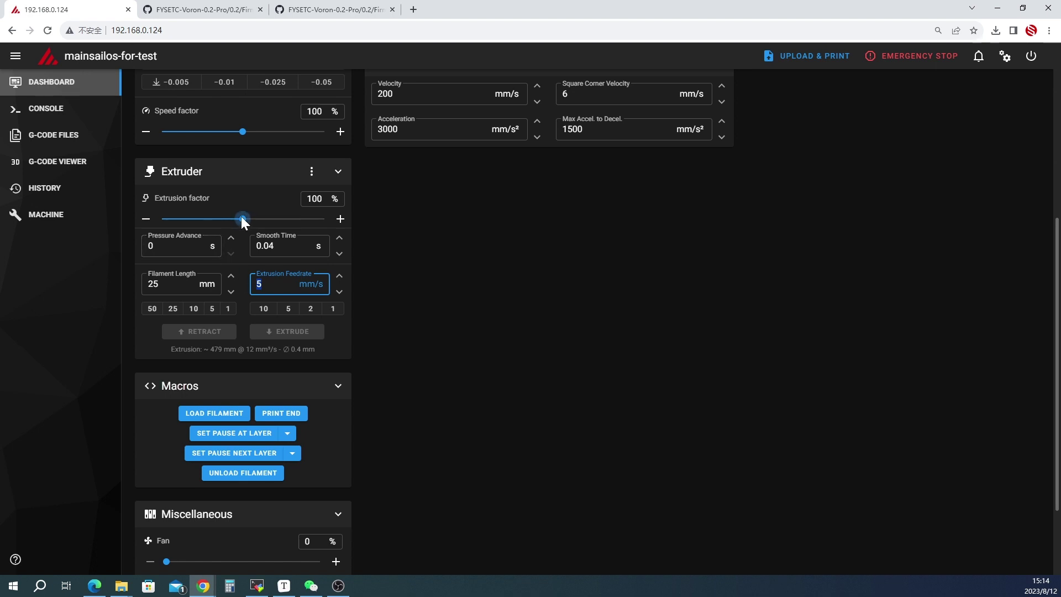
{"action": "left_click", "coordinate": [261, 196]}
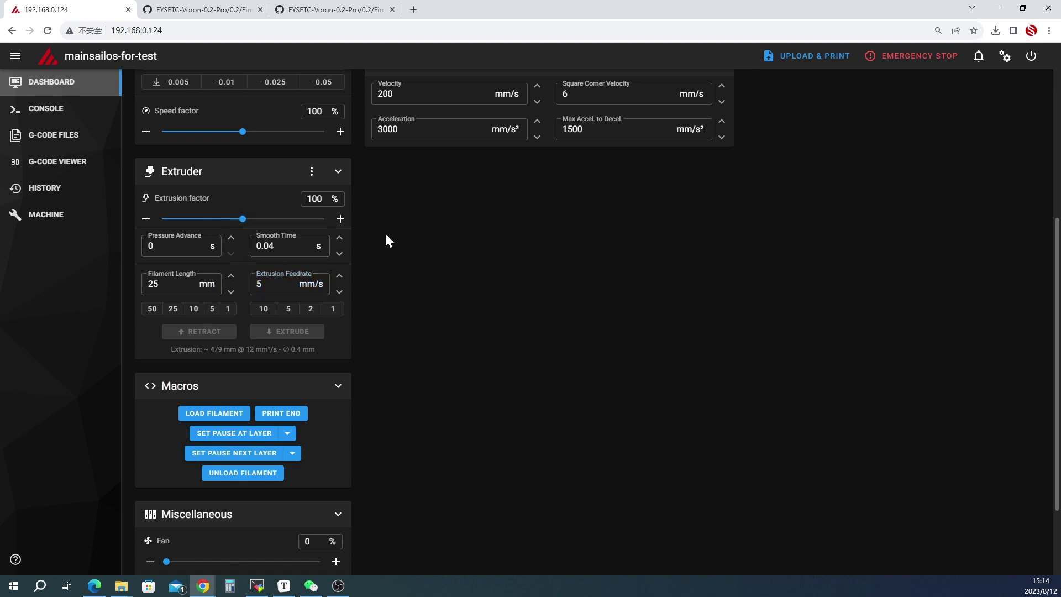
Step: Set the extruder's target temperature to 200 °C and the heater bed's target to 60 °C
{"action": "scroll", "coordinate": [390, 233], "scroll_direction": "up", "scroll_amount": 6}
{"action": "left_click", "coordinate": [688, 135]}
{"action": "key", "text": "BackSpace"}
{"action": "type", "text": "1"}
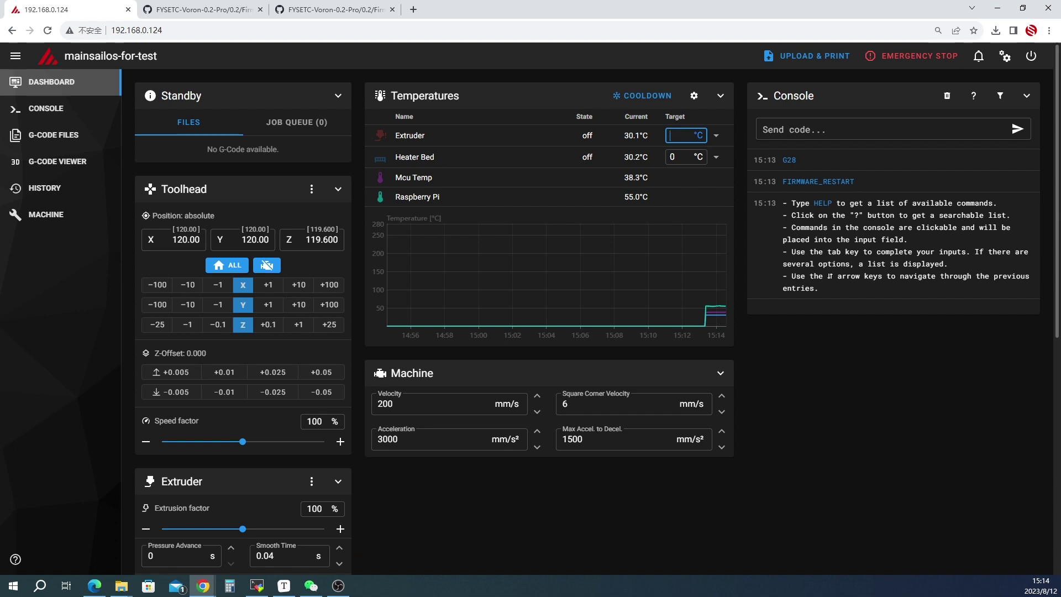
{"action": "key", "text": "BackSpace"}
{"action": "type", "text": "200"}
{"action": "key", "text": "Return"}
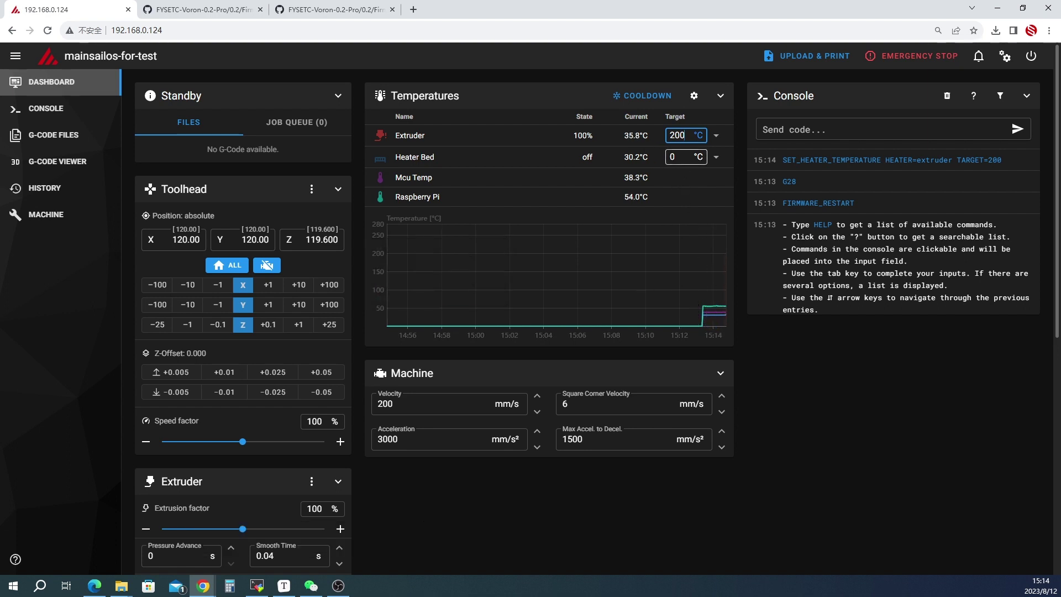
{"action": "left_click", "coordinate": [672, 156]}
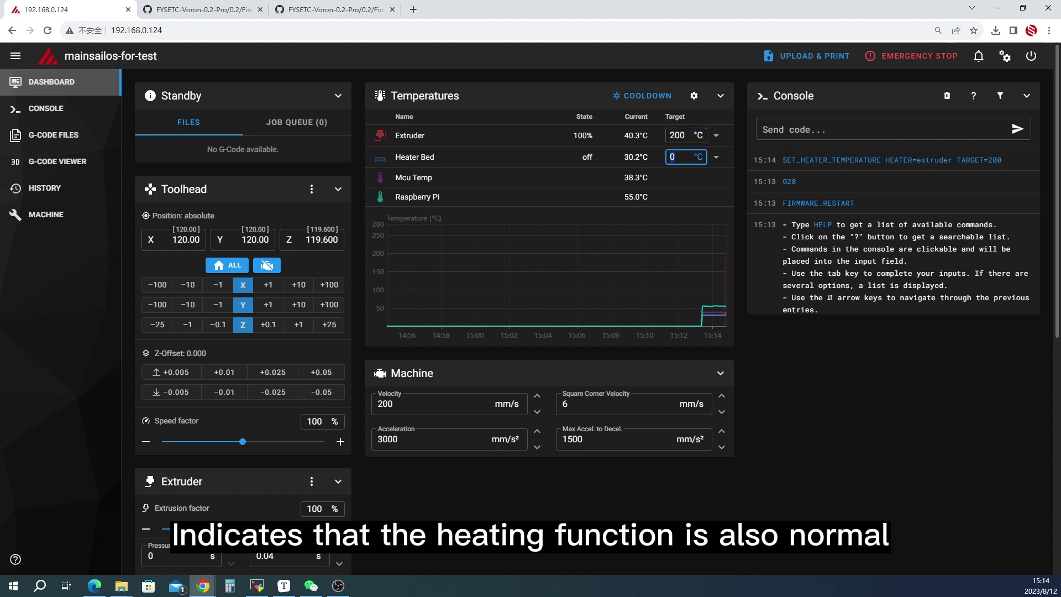
{"action": "type", "text": "60"}
{"action": "key", "text": "Return"}
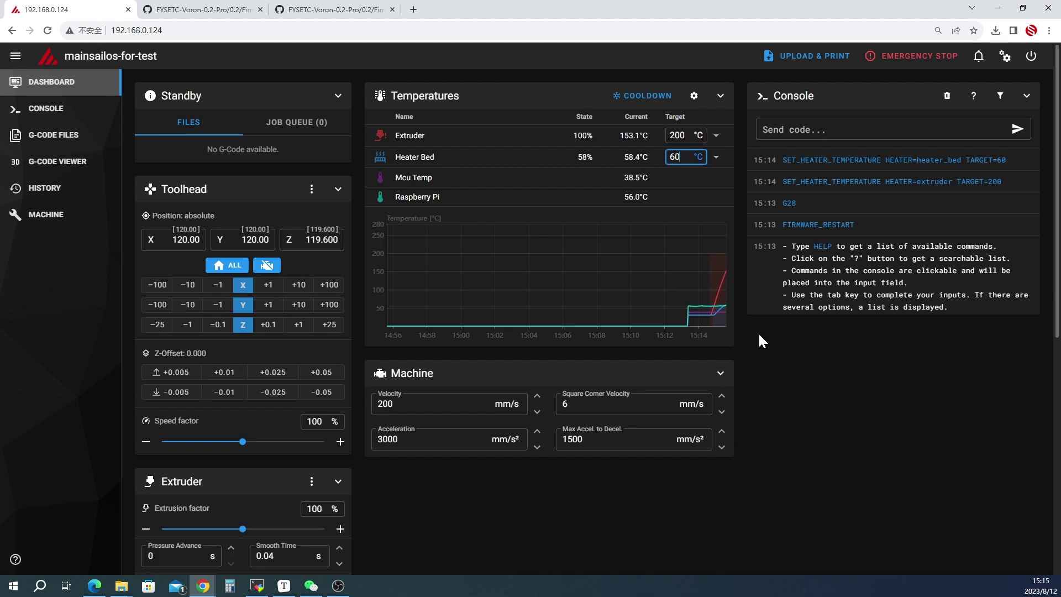
Step: Monitor the extruder and heater bed temperatures and the availability of the extrusion controls while the printer heats up
{"action": "scroll", "coordinate": [431, 419], "scroll_direction": "down", "scroll_amount": 1}
{"action": "scroll", "coordinate": [432, 423], "scroll_direction": "down", "scroll_amount": 1}
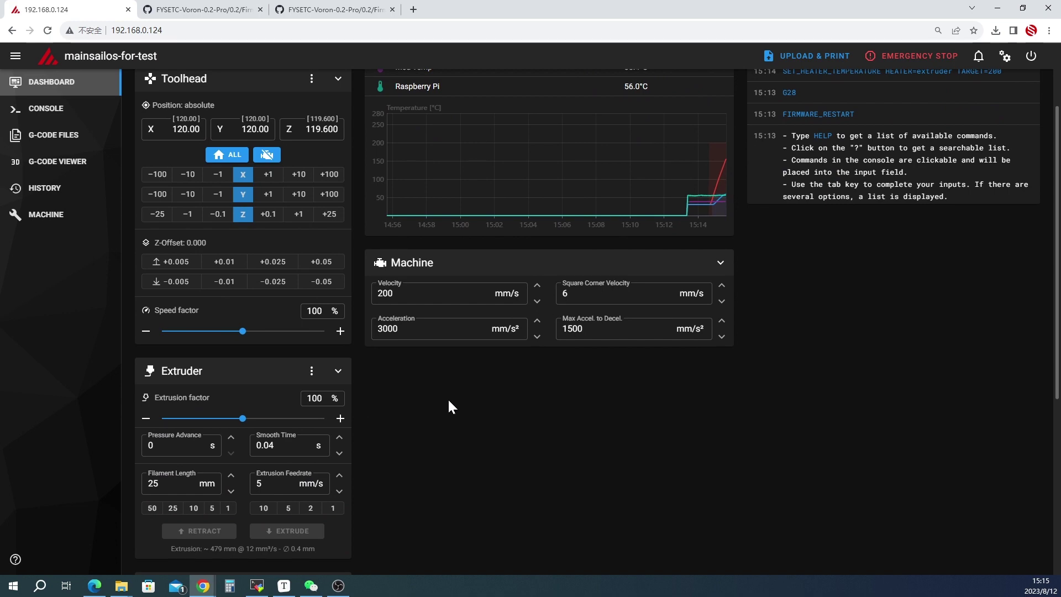
{"action": "scroll", "coordinate": [448, 404], "scroll_direction": "down", "scroll_amount": 2}
{"action": "scroll", "coordinate": [449, 407], "scroll_direction": "up", "scroll_amount": 4}
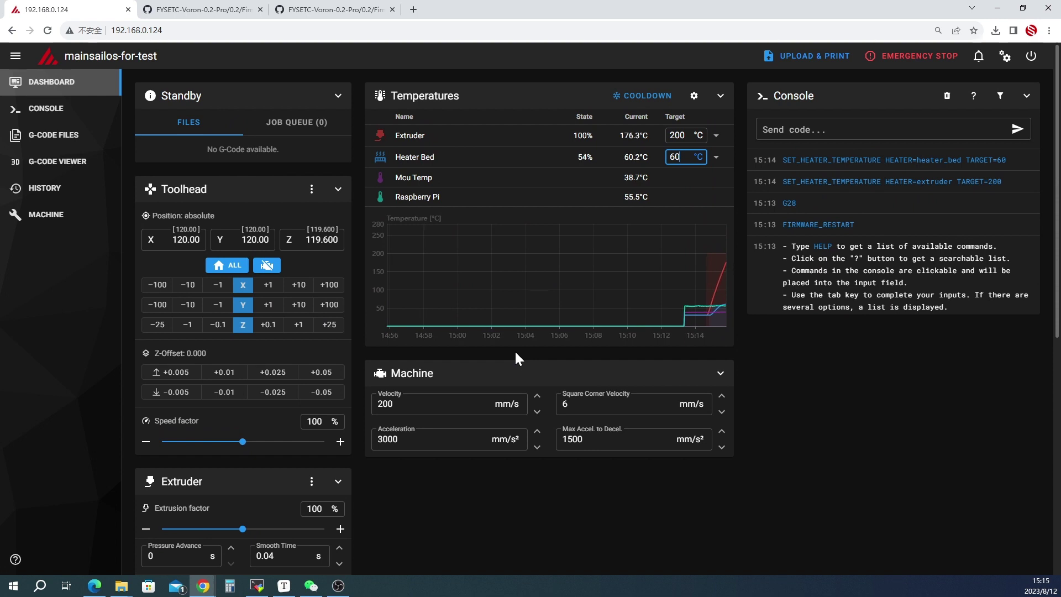
{"action": "scroll", "coordinate": [516, 353], "scroll_direction": "down", "scroll_amount": 4}
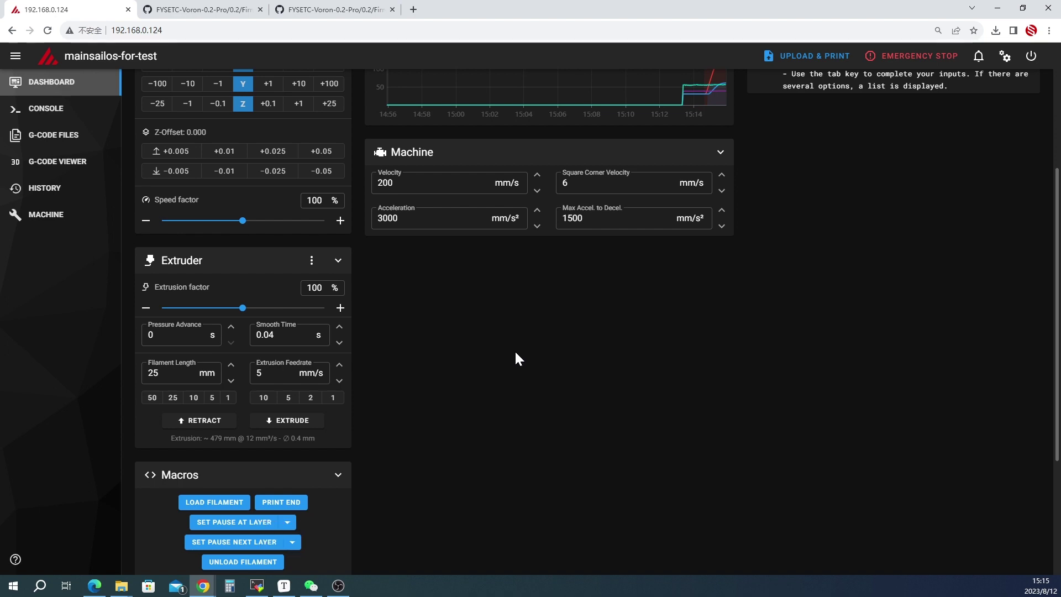
{"action": "scroll", "coordinate": [516, 354], "scroll_direction": "down", "scroll_amount": 2}
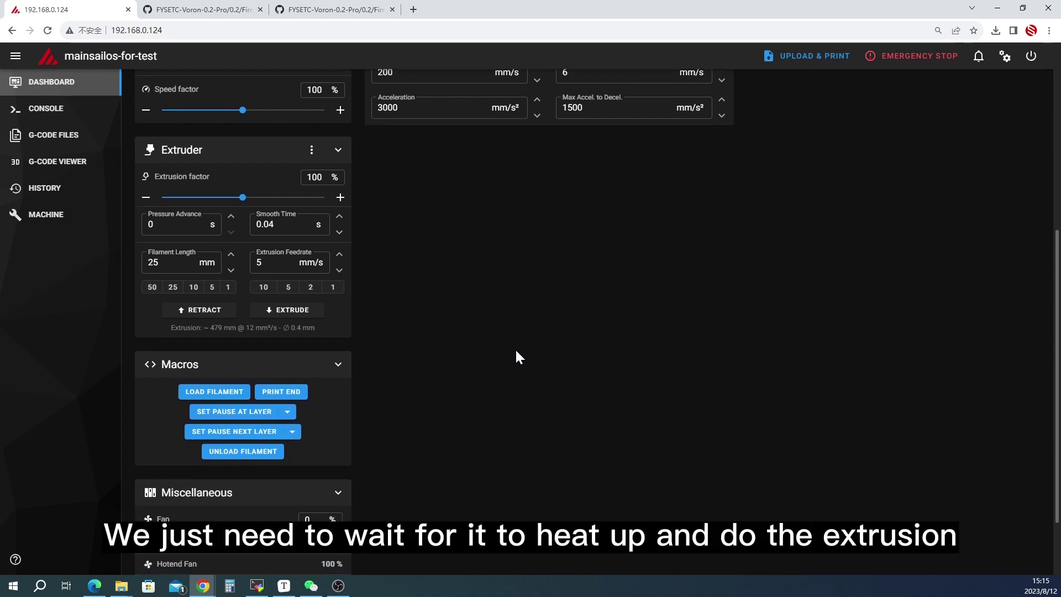
{"action": "scroll", "coordinate": [516, 354], "scroll_direction": "up", "scroll_amount": 4}
{"action": "scroll", "coordinate": [516, 352], "scroll_direction": "up", "scroll_amount": 2}
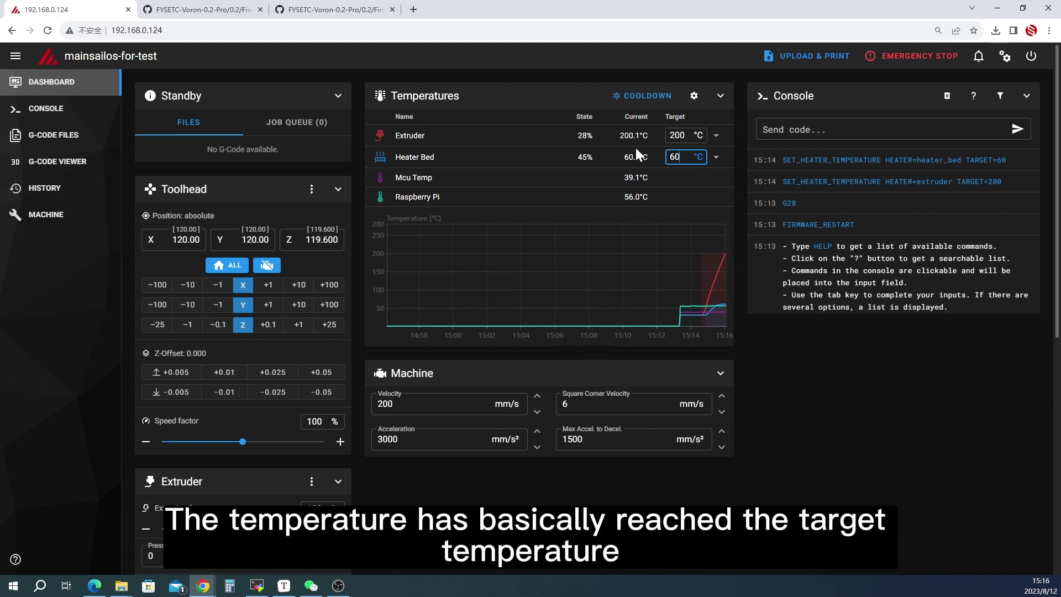
Step: Extrude filament using the 25 mm filament length and 5 mm/s extrusion feedrate
{"action": "scroll", "coordinate": [276, 415], "scroll_direction": "down", "scroll_amount": 6}
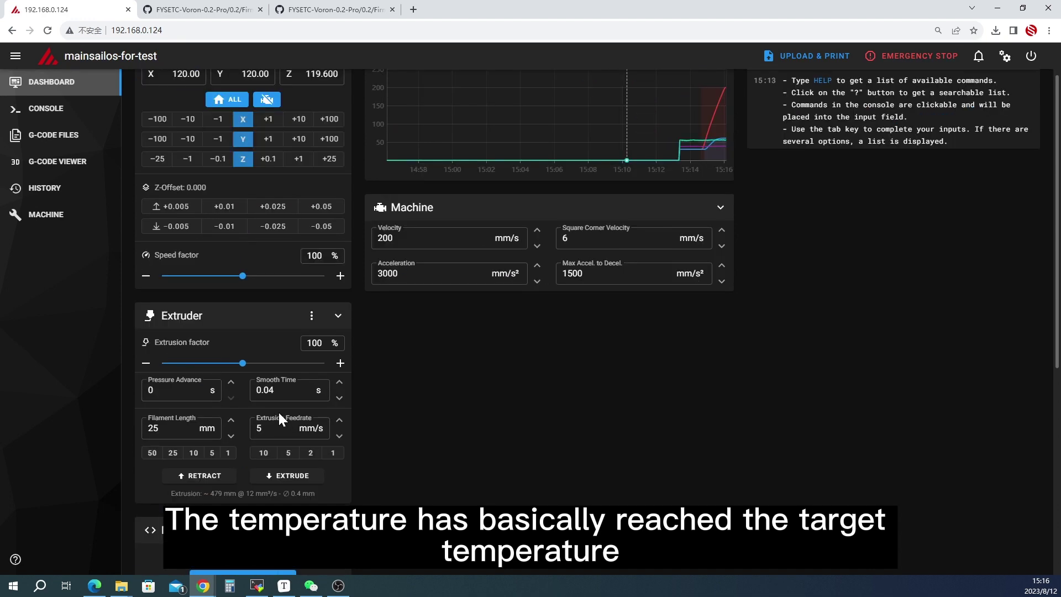
{"action": "scroll", "coordinate": [273, 414], "scroll_direction": "down", "scroll_amount": 2}
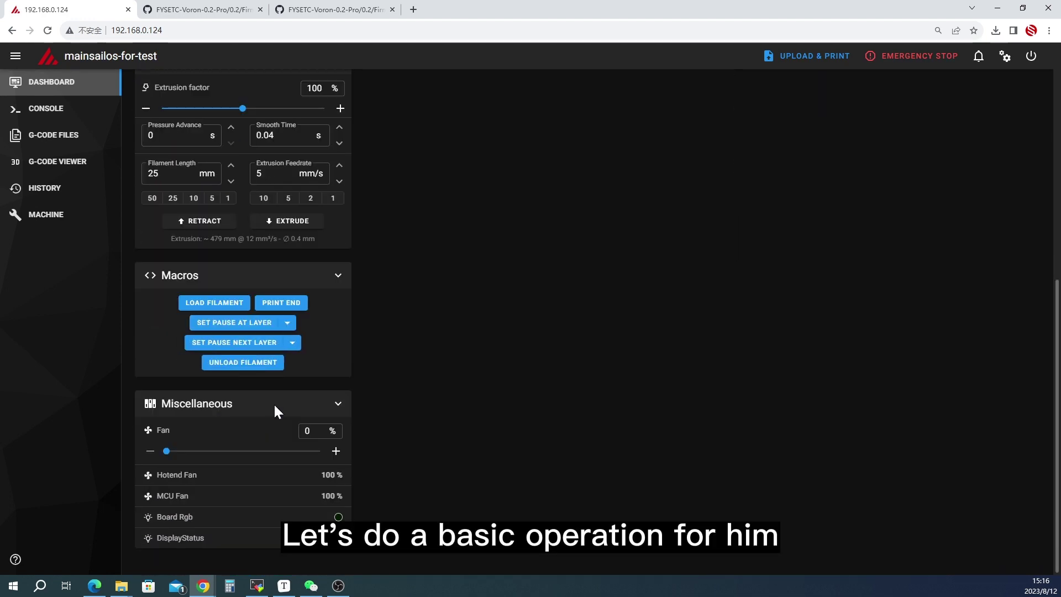
{"action": "scroll", "coordinate": [330, 331], "scroll_direction": "up", "scroll_amount": 1}
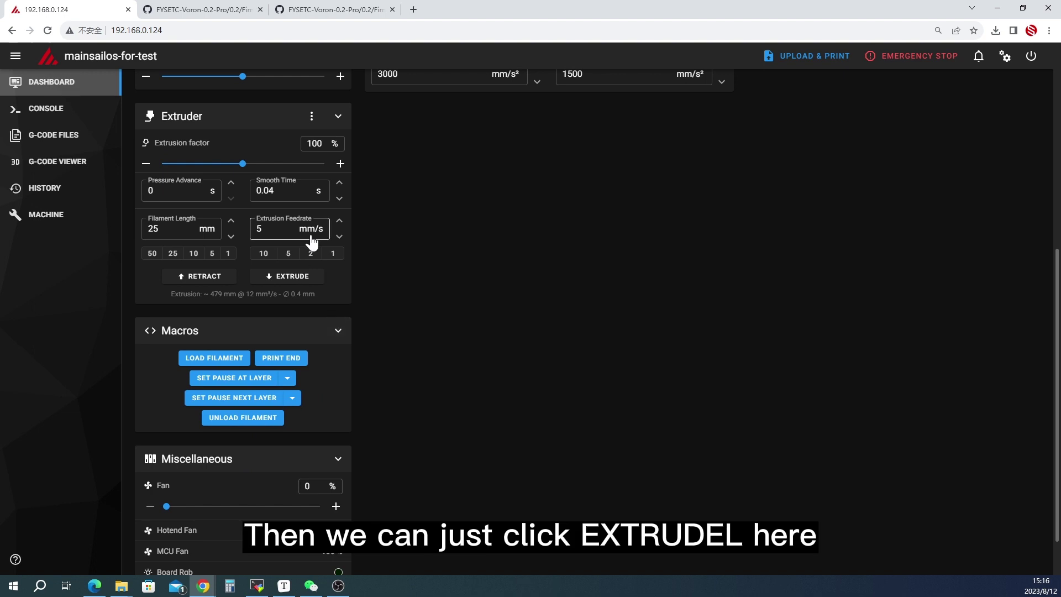
{"action": "left_click", "coordinate": [278, 279]}
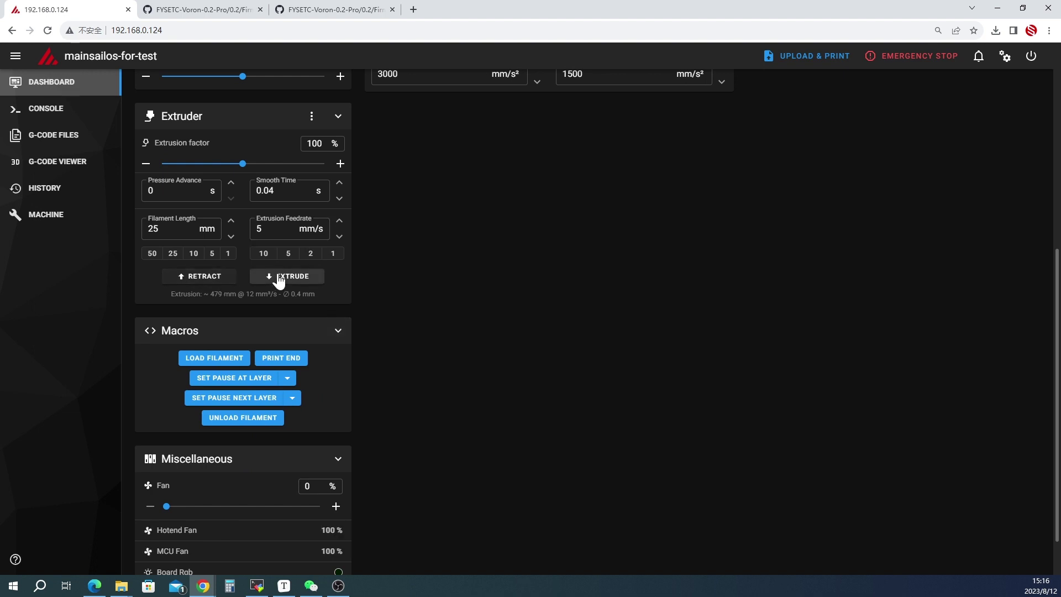
{"action": "left_click", "coordinate": [282, 281]}
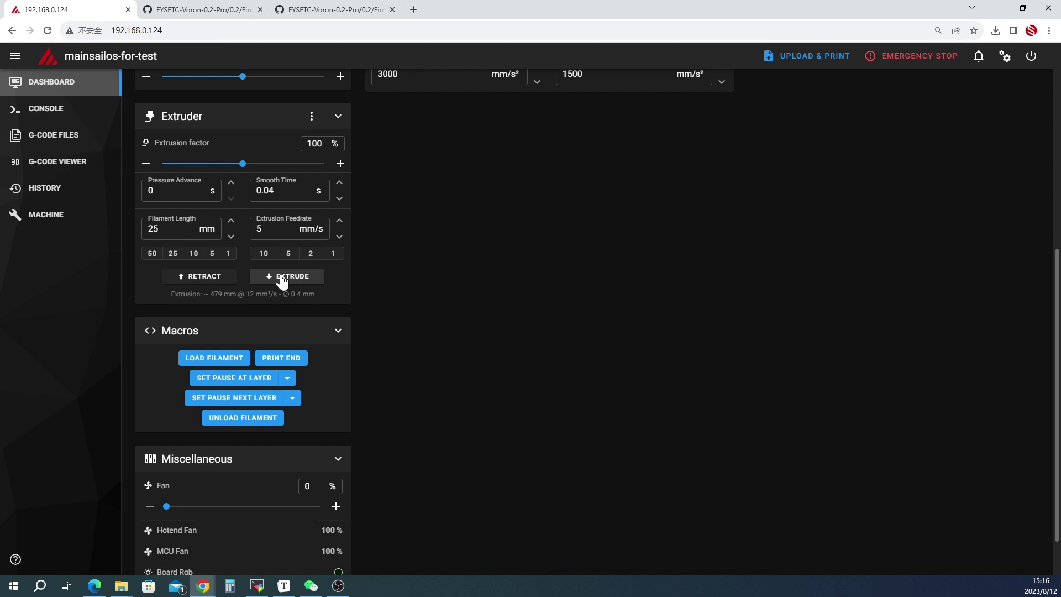